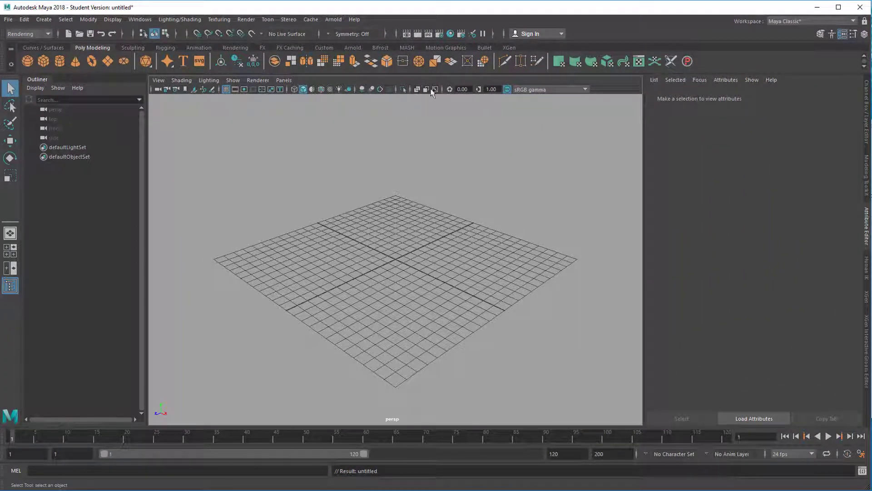
- Open Render Settings on the Arnold Renderer tab and review the Environment Atmosphere options, then close it
{"action": "left_click", "coordinate": [439, 35]}
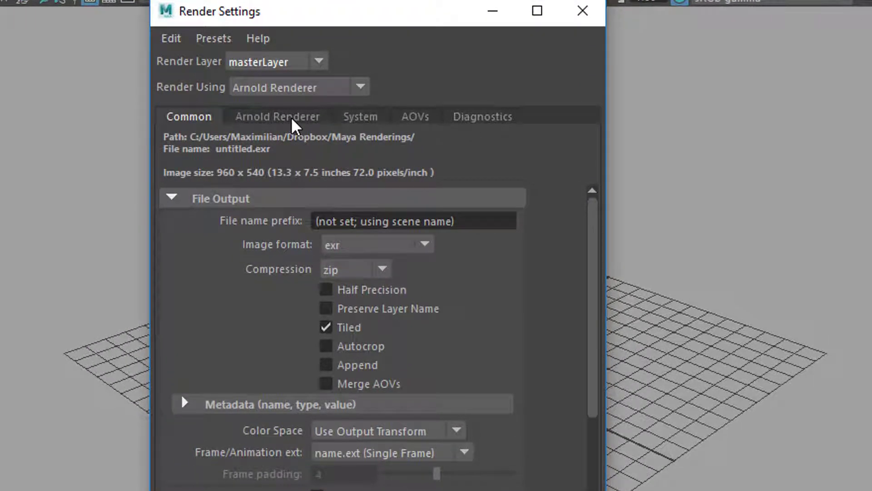
{"action": "left_click", "coordinate": [292, 120]}
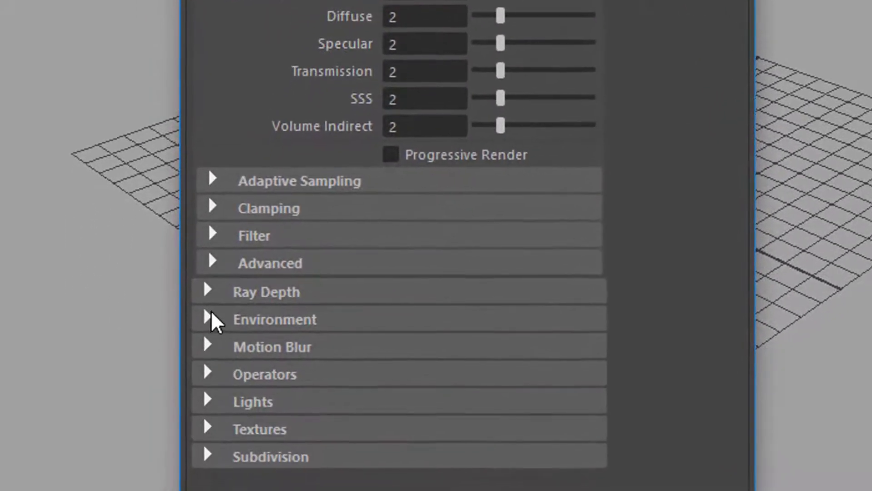
{"action": "left_click", "coordinate": [207, 326]}
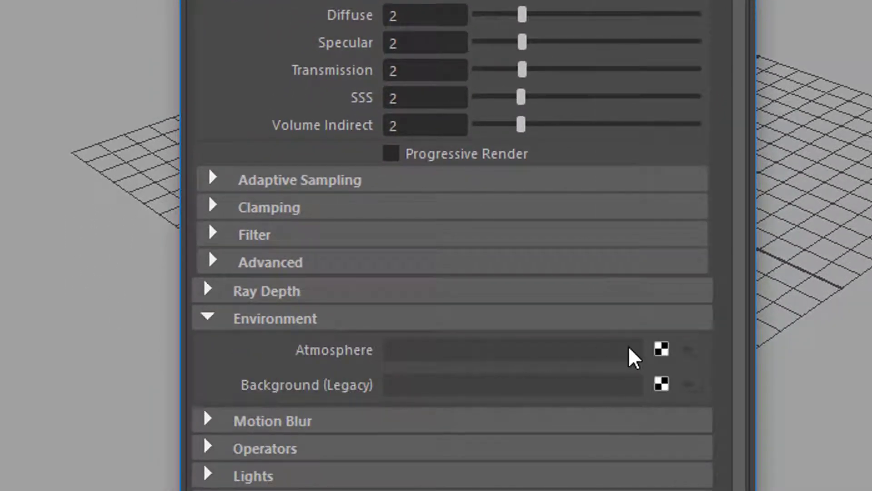
{"action": "left_click", "coordinate": [662, 349]}
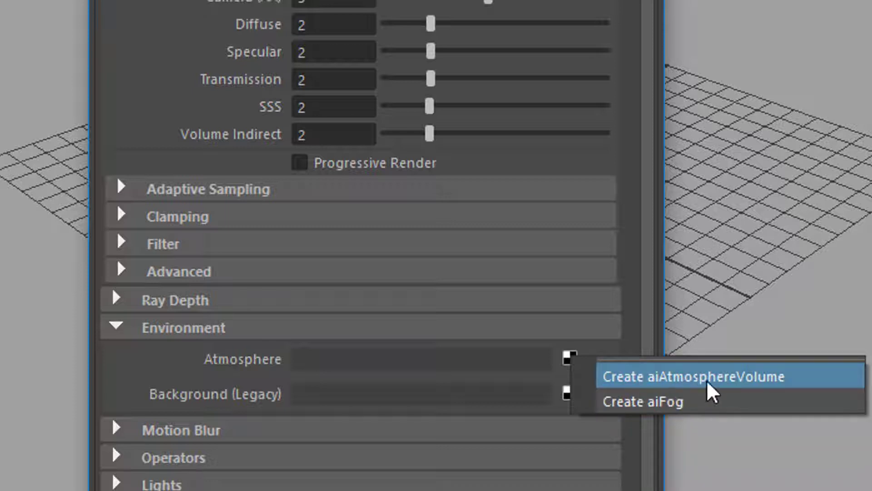
{"action": "left_click", "coordinate": [738, 389]}
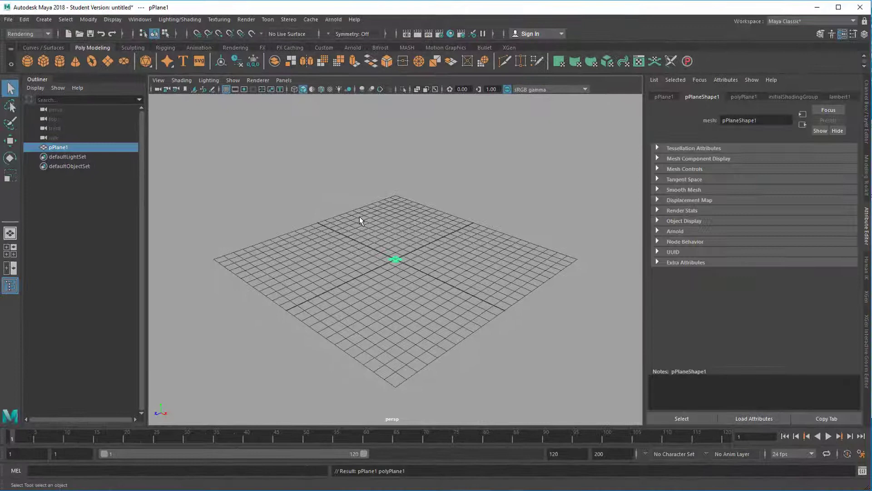
- Scale up the ground plane uniformly and hide the viewport grid
{"action": "key", "text": "r"}
{"action": "left_click_drag", "start_coordinate": [398, 261], "coordinate": [714, 234]}
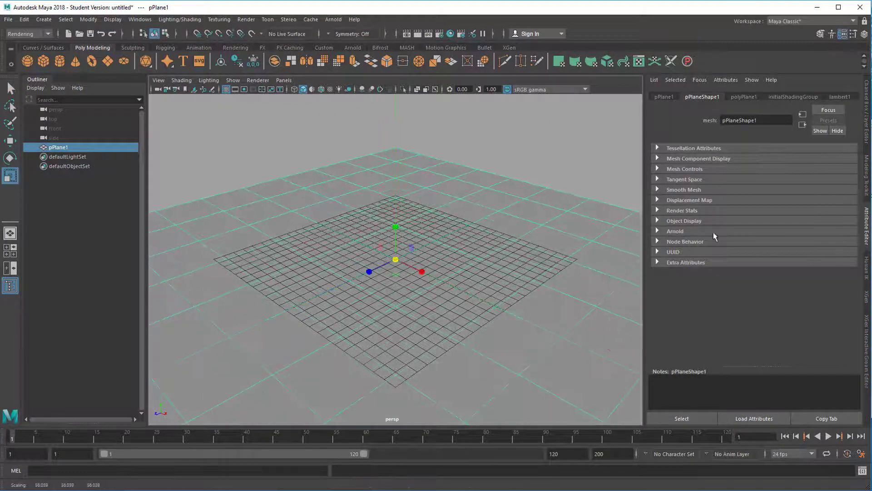
{"action": "left_click", "coordinate": [225, 90]}
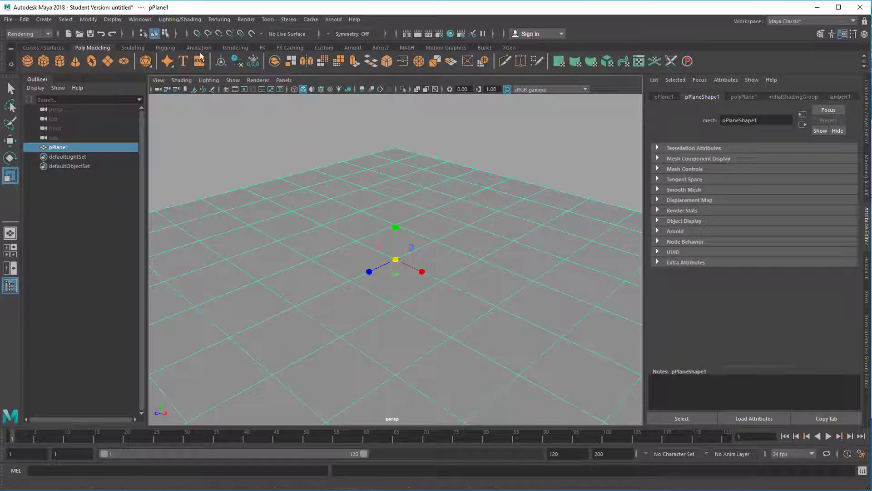
- Import CharacterObese.ma from the Content Browser into the scene
{"action": "left_click", "coordinate": [141, 20]}
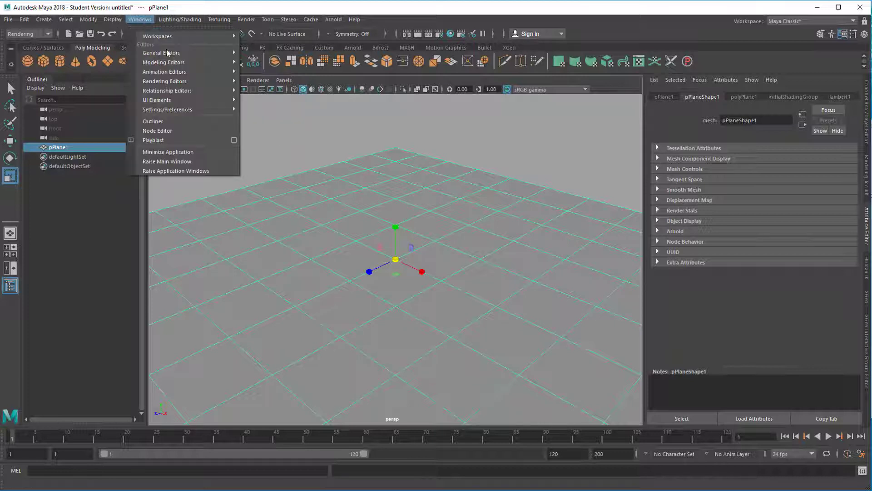
{"action": "mouse_move", "coordinate": [182, 52]}
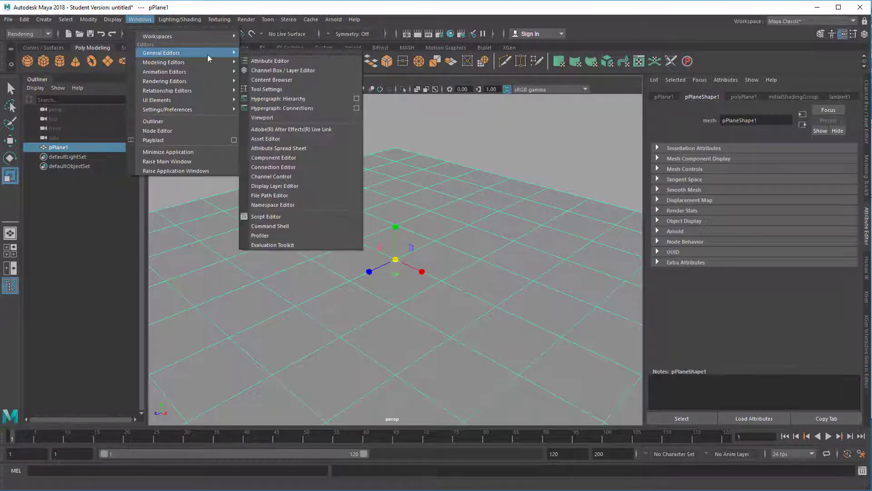
{"action": "left_click", "coordinate": [300, 80]}
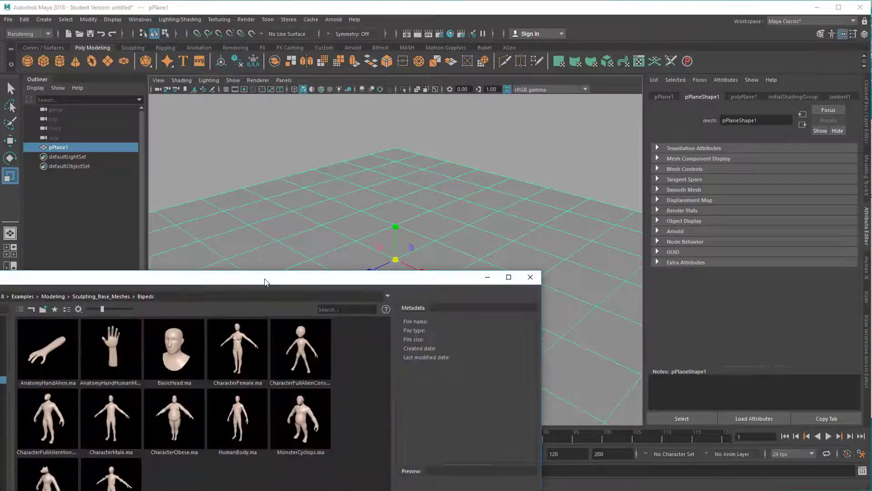
{"action": "left_click_drag", "start_coordinate": [266, 282], "coordinate": [746, 186]}
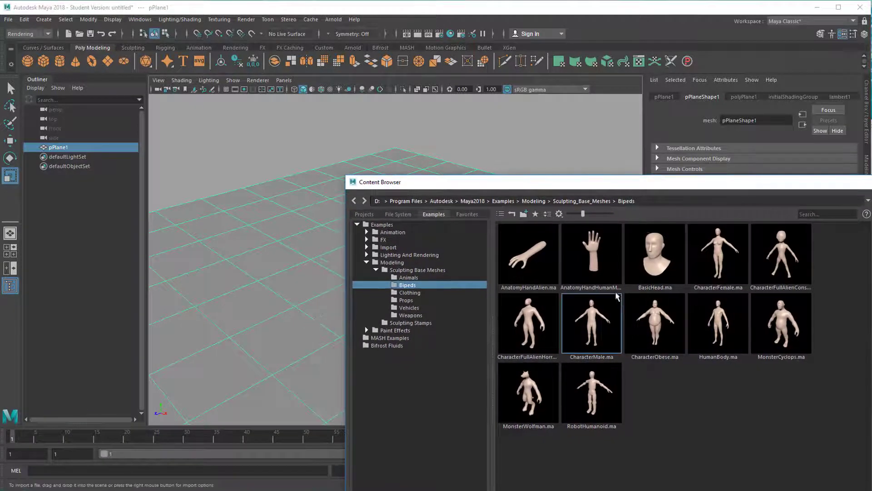
{"action": "left_click_drag", "start_coordinate": [656, 336], "coordinate": [304, 328]}
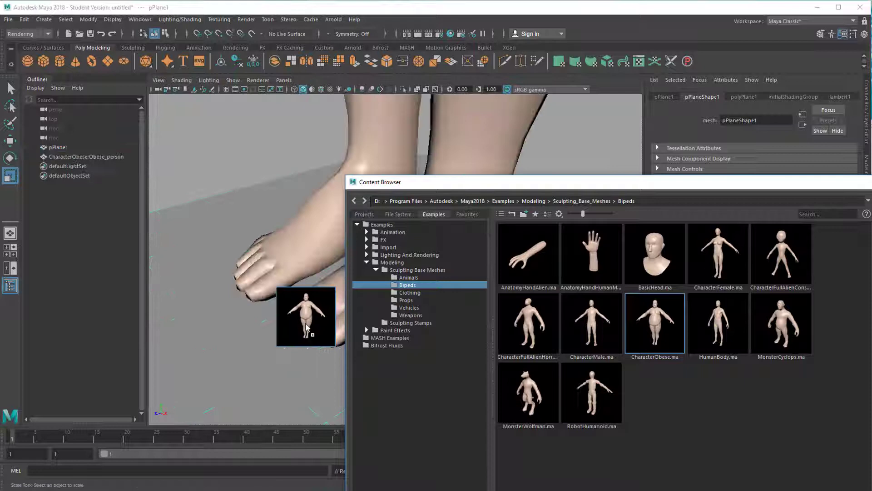
{"action": "left_click_drag", "start_coordinate": [776, 187], "coordinate": [513, 211]}
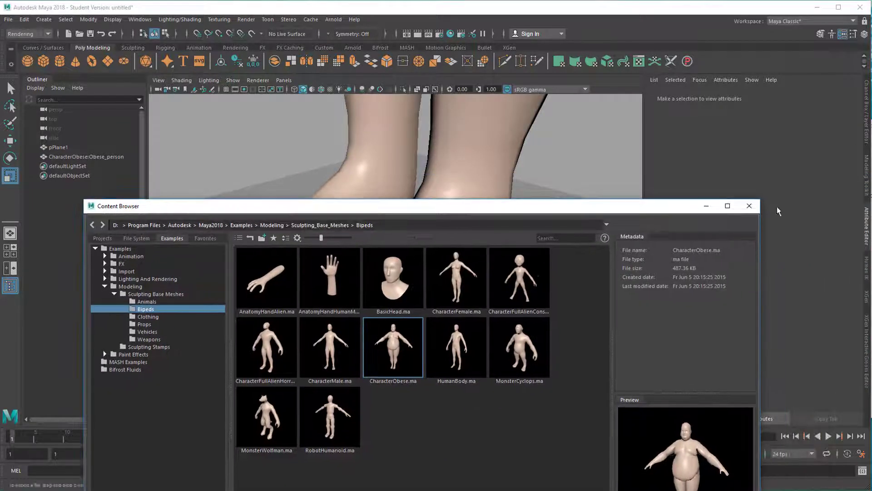
{"action": "left_click", "coordinate": [754, 205]}
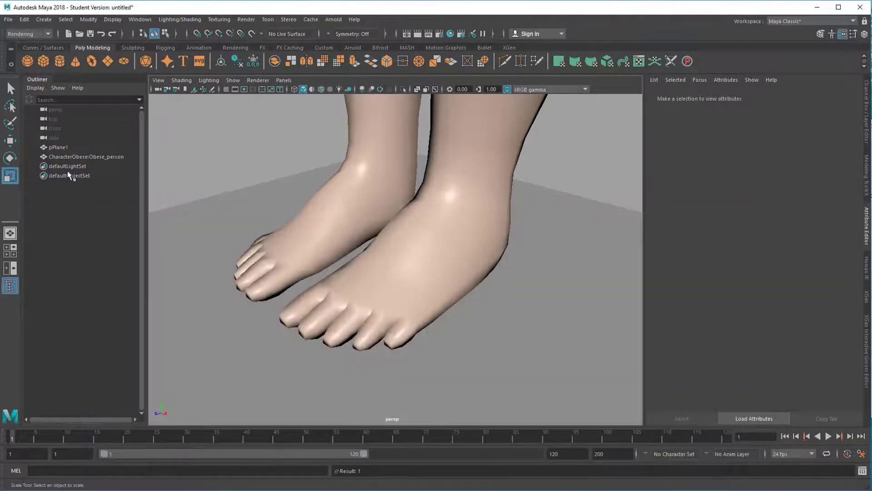
- Frame the character at full size and move it to the right side of the plane
{"action": "left_click", "coordinate": [66, 155]}
{"action": "key", "text": "f"}
{"action": "middle_click_drag", "start_coordinate": [282, 382], "coordinate": [160, 392]}
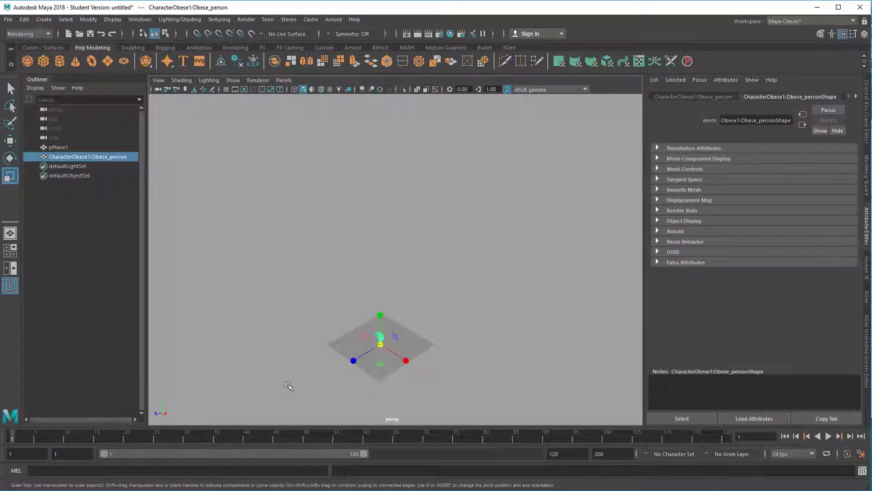
{"action": "key", "text": "w"}
{"action": "key", "text": "ctrl+z"}
{"action": "key", "text": "ctrl+z"}
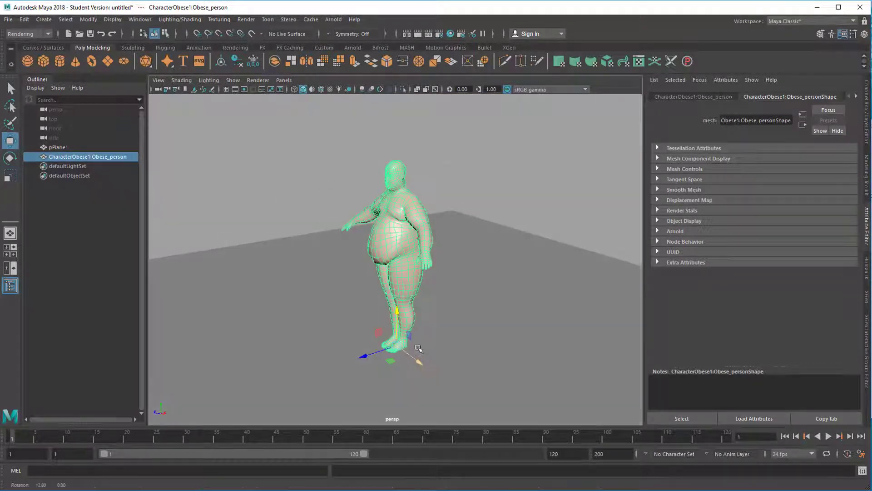
{"action": "middle_click_drag", "start_coordinate": [436, 409], "coordinate": [549, 409]}
{"action": "left_click_drag", "start_coordinate": [550, 408], "coordinate": [214, 306], "text": "alt"}
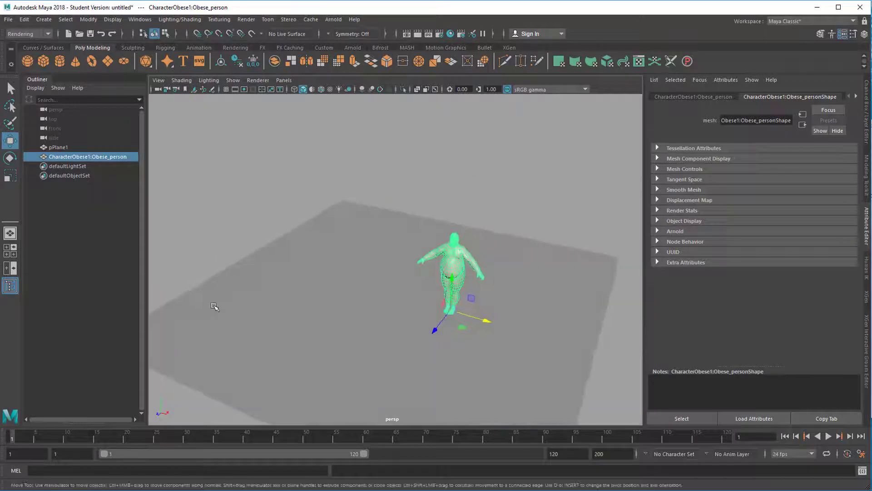
- Create a polygon sphere, scale it about 21 times, then raise it and shift it left
{"action": "left_click", "coordinate": [27, 61]}
{"action": "key", "text": "r"}
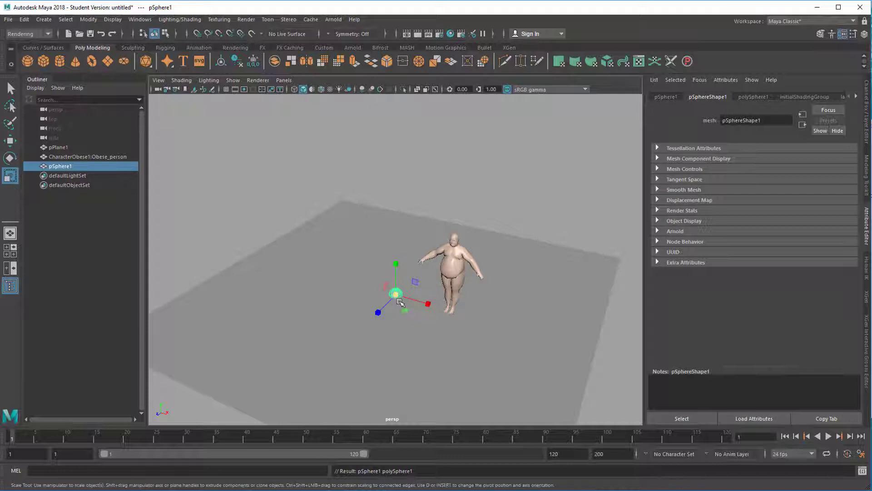
{"action": "left_click_drag", "start_coordinate": [396, 294], "coordinate": [458, 244]}
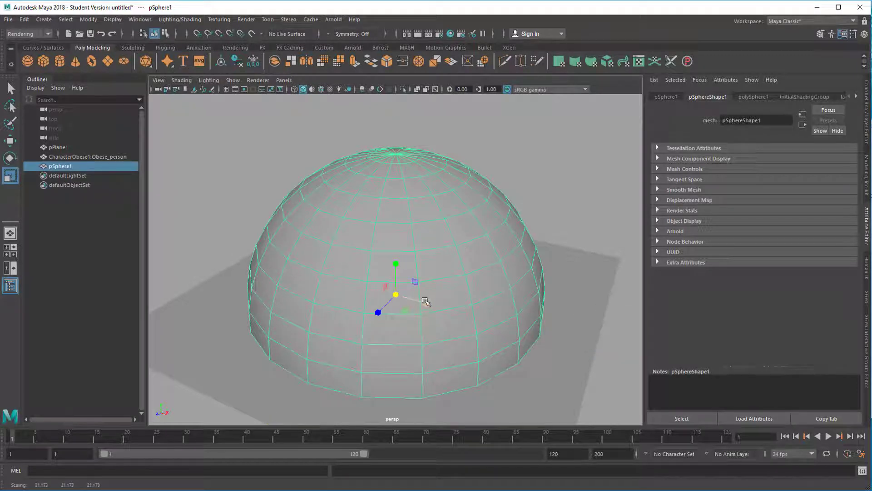
{"action": "key", "text": "w"}
{"action": "left_click_drag", "start_coordinate": [395, 266], "coordinate": [394, 208]}
{"action": "left_click_drag", "start_coordinate": [431, 246], "coordinate": [341, 225]}
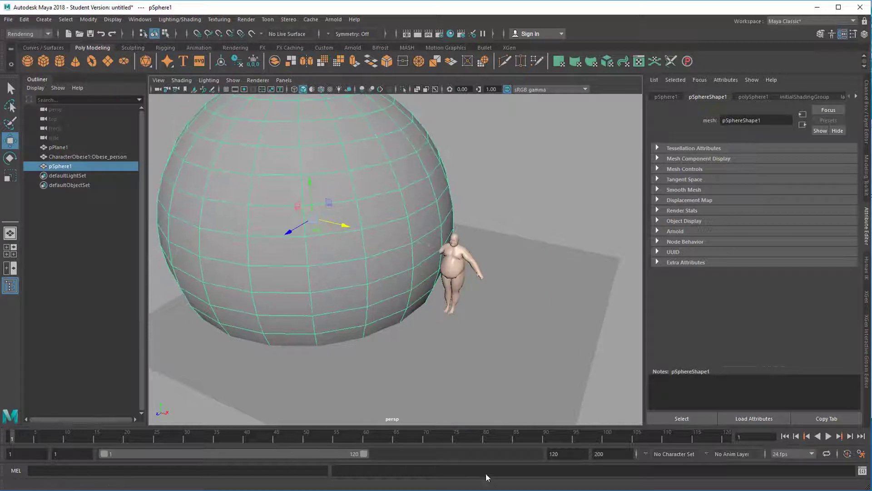
- Enlarge the ground plane further and move the character farther to the right
{"action": "left_click", "coordinate": [453, 383]}
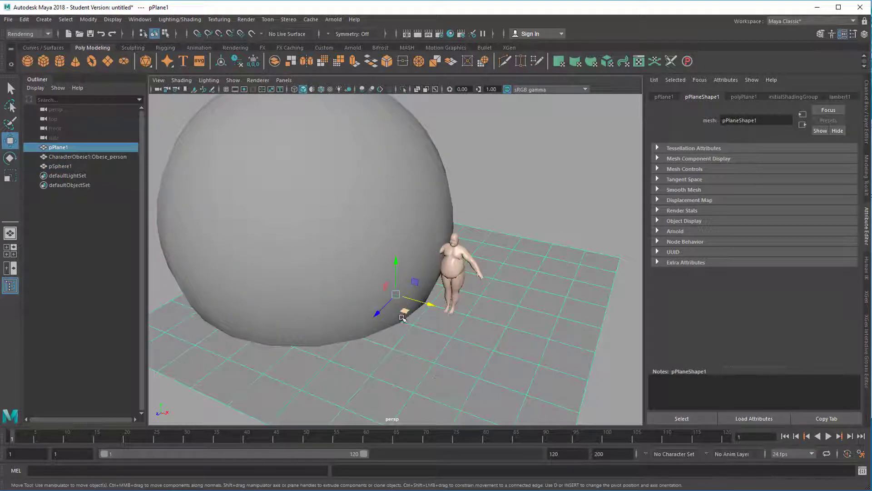
{"action": "key", "text": "r"}
{"action": "left_click_drag", "start_coordinate": [396, 298], "coordinate": [483, 336]}
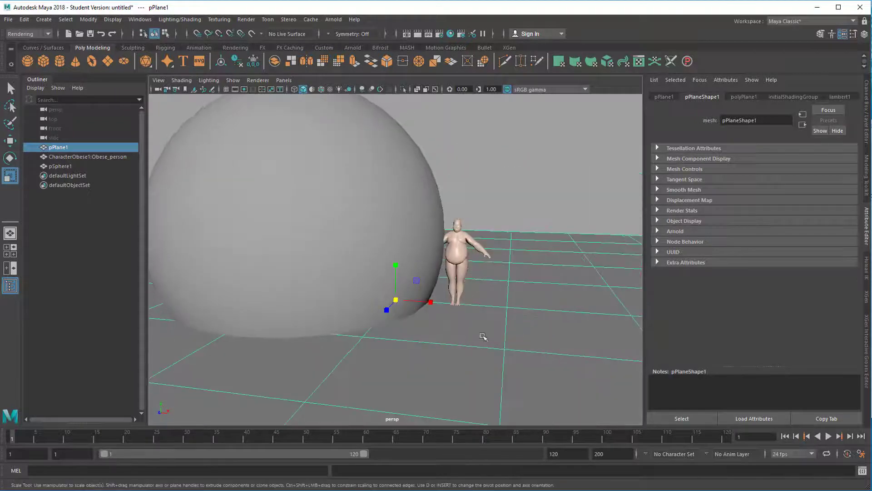
{"action": "left_click", "coordinate": [459, 255]}
{"action": "key", "text": "w"}
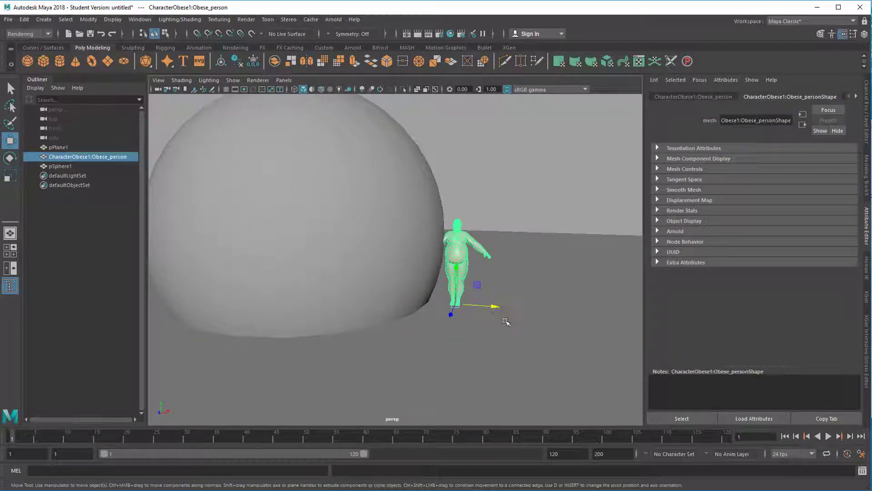
{"action": "left_click_drag", "start_coordinate": [496, 311], "coordinate": [580, 312]}
{"action": "key", "text": "e"}
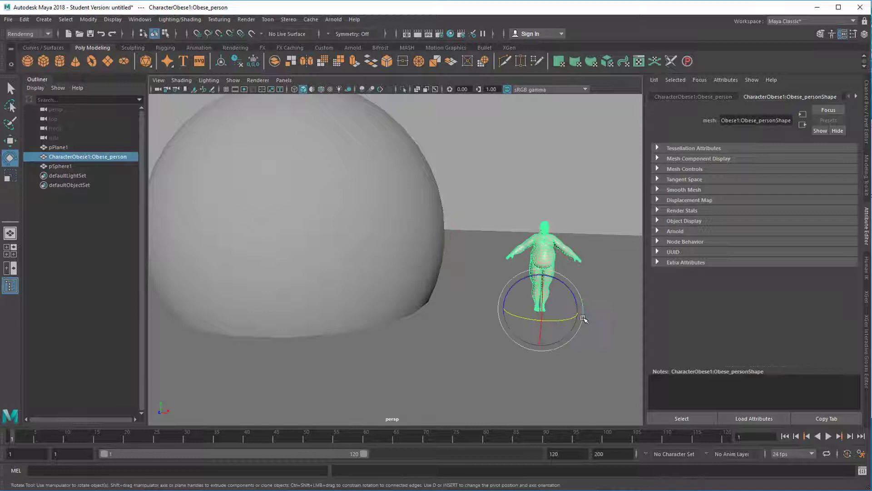
{"action": "left_click", "coordinate": [291, 237]}
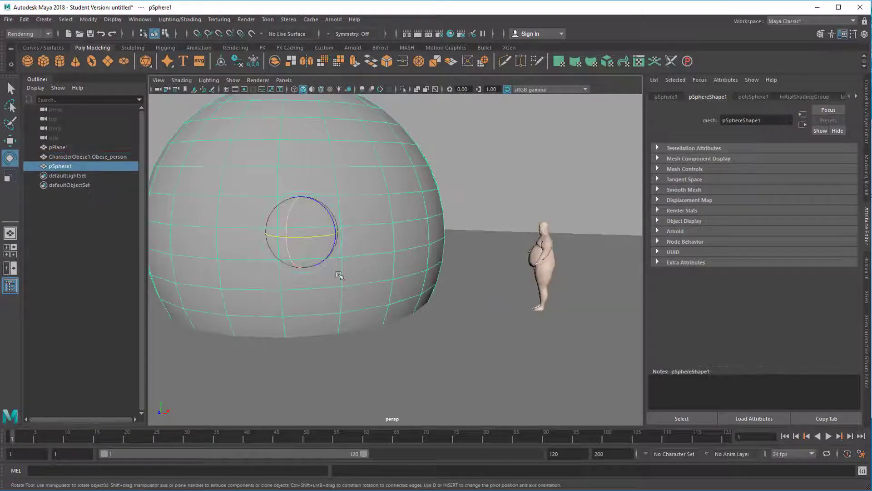
- Select seven scattered faces around the sphere and delete them as window holes
{"action": "key", "text": "f"}
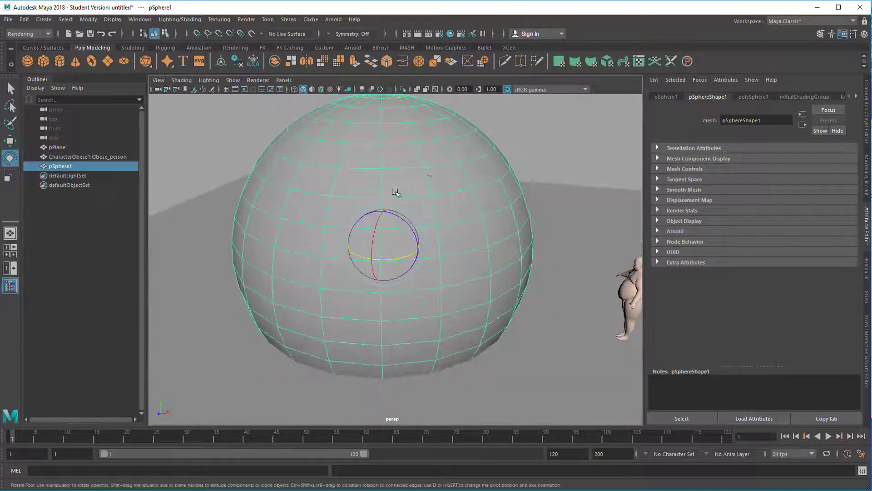
{"action": "right_click", "coordinate": [412, 183]}
{"action": "right_click_drag", "start_coordinate": [412, 182], "coordinate": [413, 209]}
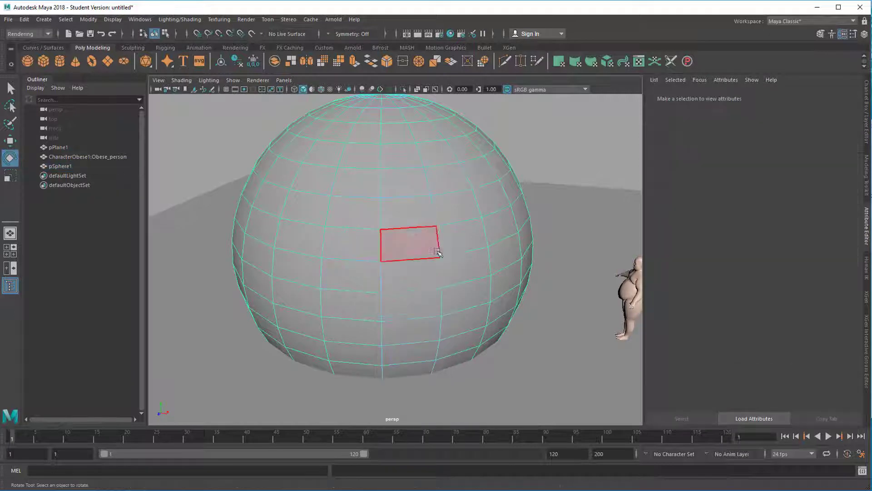
{"action": "left_click", "coordinate": [454, 269]}
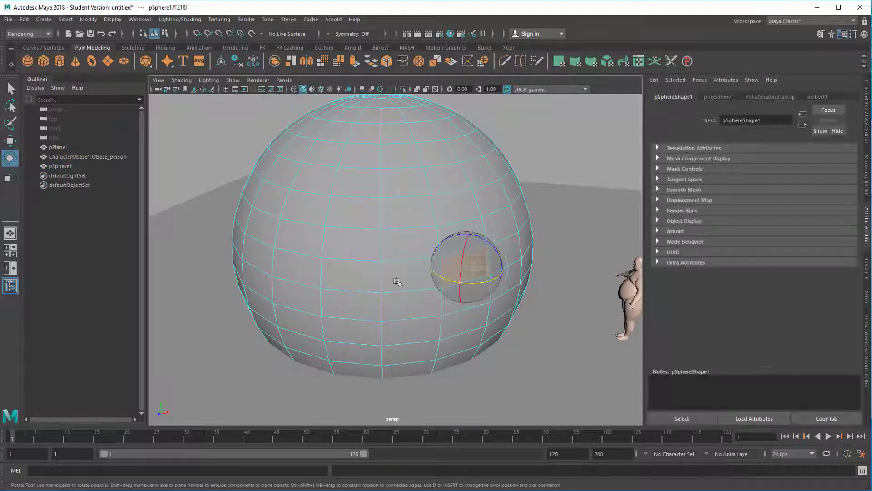
{"action": "left_click", "coordinate": [352, 274], "text": "shift"}
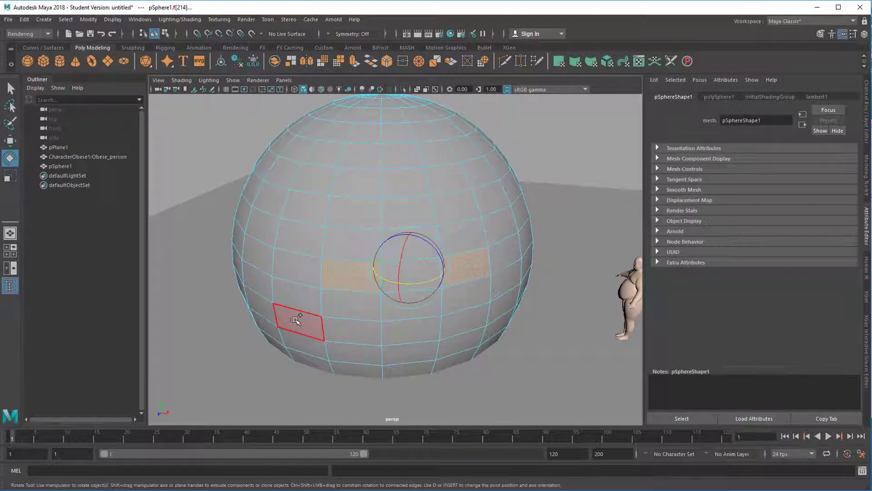
{"action": "left_click", "coordinate": [276, 294], "text": "shift"}
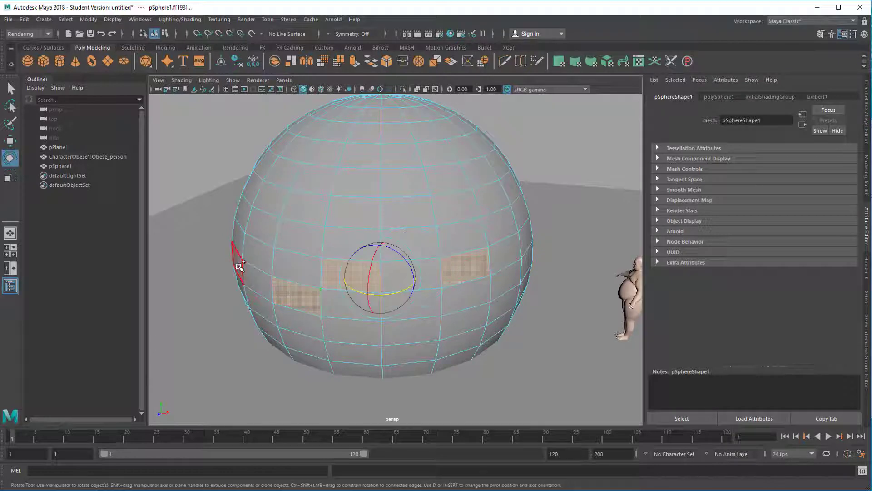
{"action": "left_click", "coordinate": [238, 269], "text": "shift"}
{"action": "left_click", "coordinate": [525, 271], "text": "shift"}
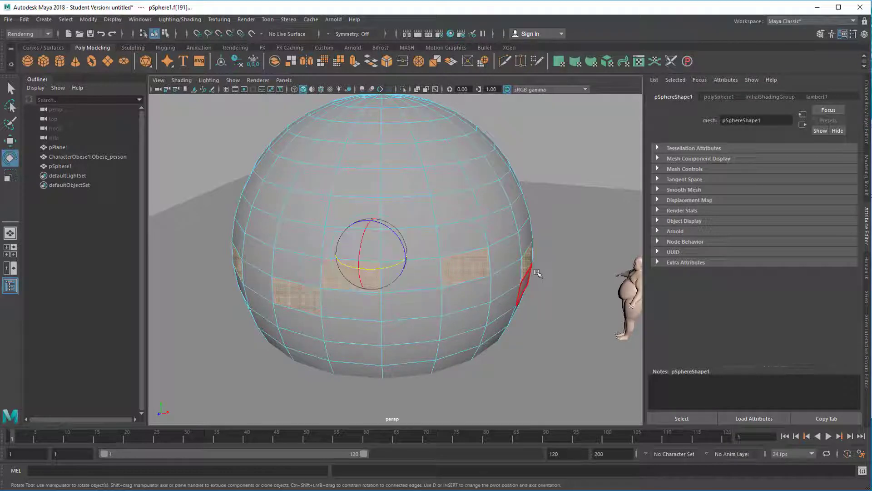
{"action": "mouse_move", "coordinate": [515, 297]}
{"action": "left_mouse_down", "text": "alt"}
{"action": "mouse_move", "coordinate": [477, 325]}
{"action": "mouse_move", "coordinate": [511, 302]}
{"action": "left_mouse_up", "text": "alt"}
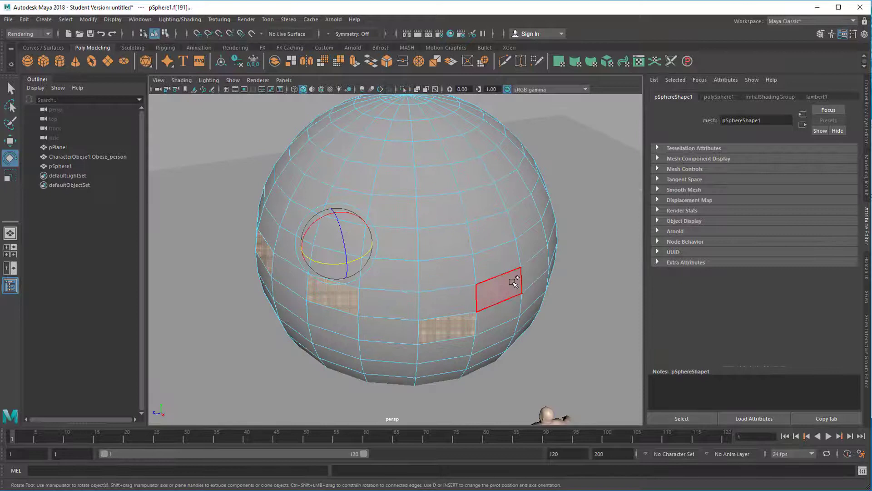
{"action": "left_click", "coordinate": [552, 251], "text": "shift"}
{"action": "left_click", "coordinate": [481, 175], "text": "shift"}
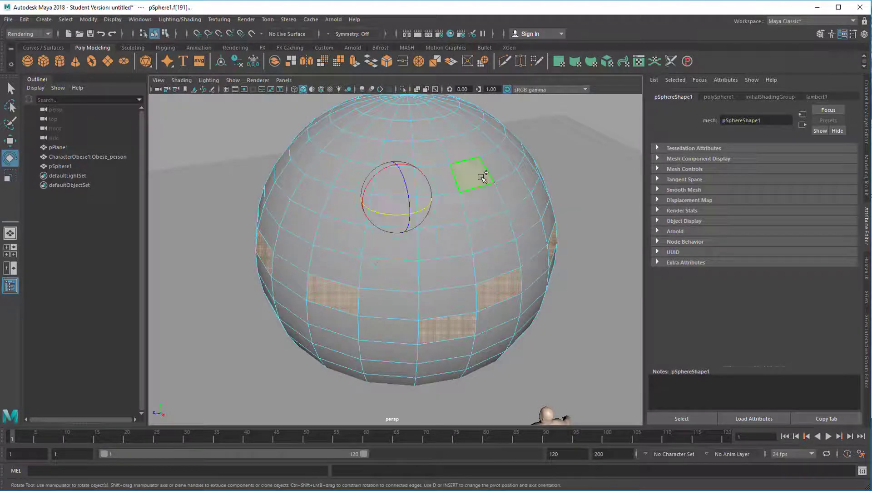
{"action": "key", "text": "Delete"}
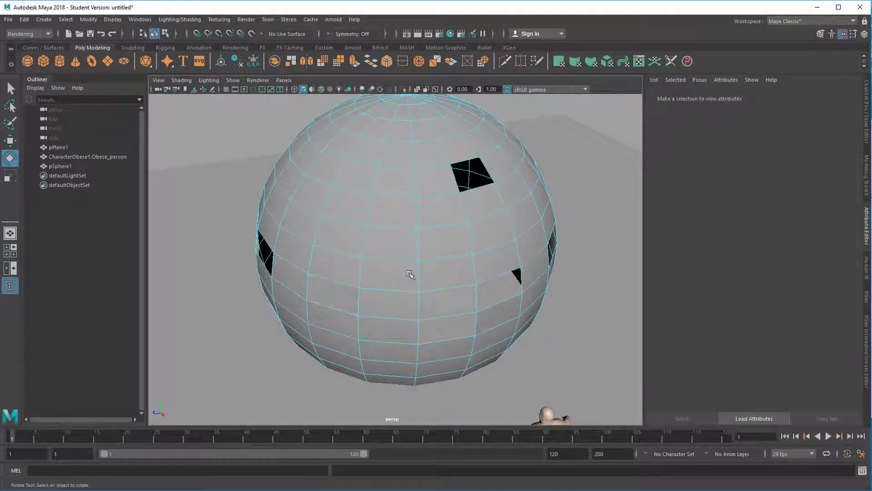
- Return to object mode and start giving the character a new plain gray material
{"action": "right_click_drag", "start_coordinate": [410, 230], "coordinate": [452, 215]}
{"action": "left_click_drag", "start_coordinate": [386, 290], "coordinate": [458, 273], "text": "alt"}
{"action": "right_click_drag", "start_coordinate": [458, 272], "coordinate": [384, 296], "text": "alt"}
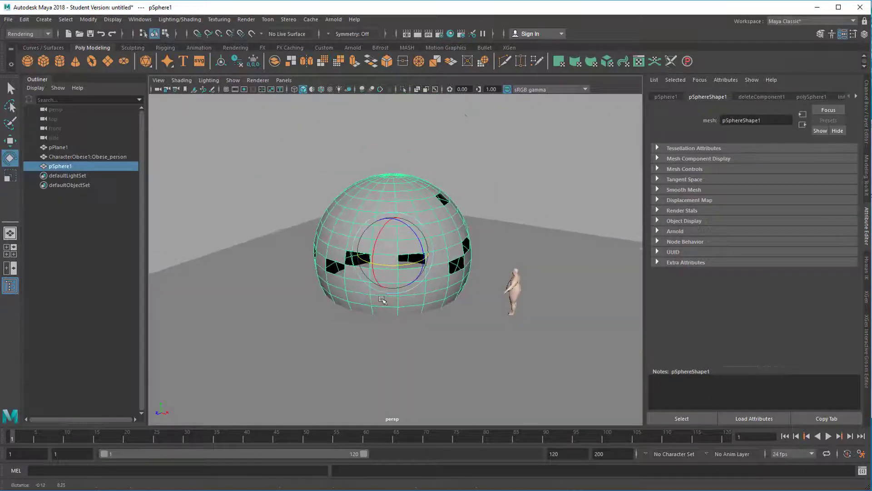
{"action": "left_click_drag", "start_coordinate": [382, 300], "coordinate": [438, 330], "text": "alt"}
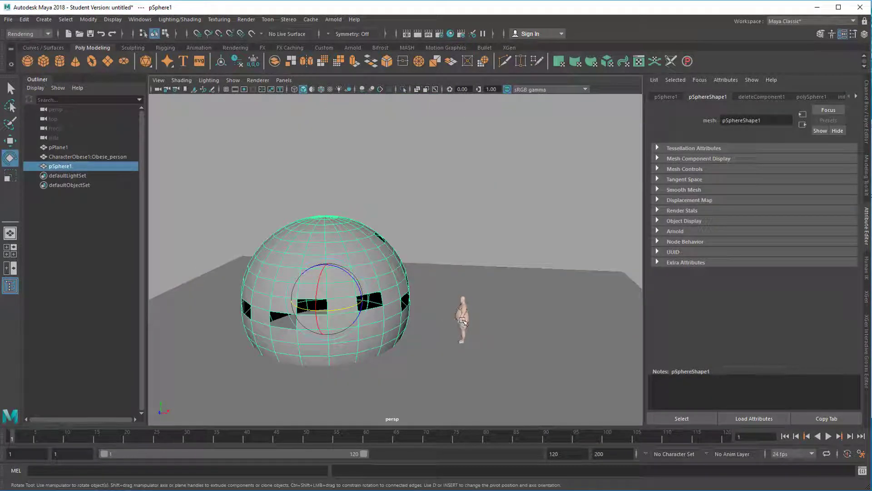
{"action": "left_click", "coordinate": [463, 319]}
{"action": "right_click_drag", "start_coordinate": [464, 321], "coordinate": [551, 489]}
{"action": "left_click", "coordinate": [501, 236]}
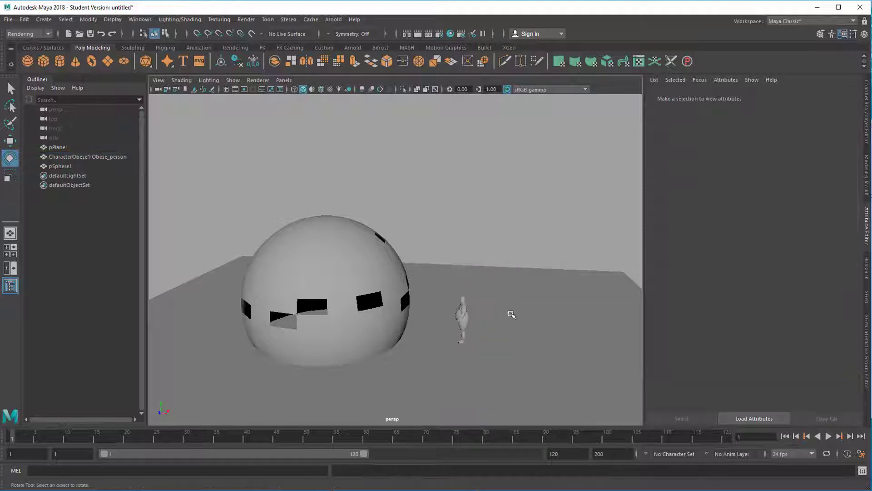
{"action": "left_click_drag", "start_coordinate": [510, 317], "coordinate": [490, 321], "text": "alt"}
{"action": "scroll", "coordinate": [522, 334], "scroll_direction": "up", "scroll_amount": 6}
{"action": "middle_click_drag", "start_coordinate": [491, 335], "coordinate": [511, 284], "text": "alt"}
{"action": "scroll", "coordinate": [513, 291], "scroll_direction": "down", "scroll_amount": 4}
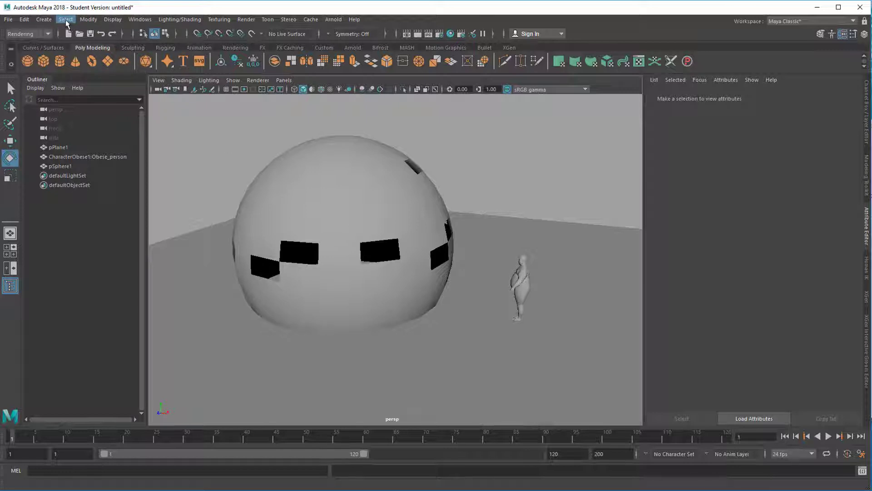
- Add a point light and move it inside the dome, level with the window openings
{"action": "left_click", "coordinate": [40, 19]}
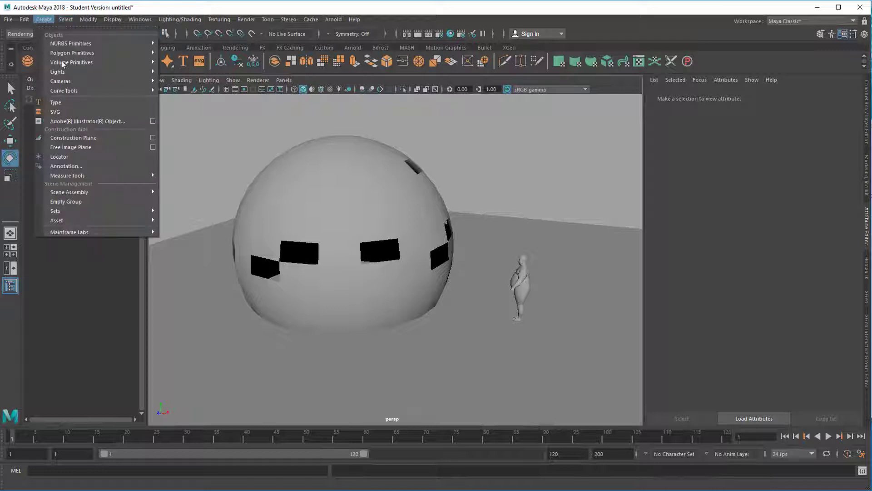
{"action": "mouse_move", "coordinate": [65, 71]}
{"action": "left_click", "coordinate": [195, 99]}
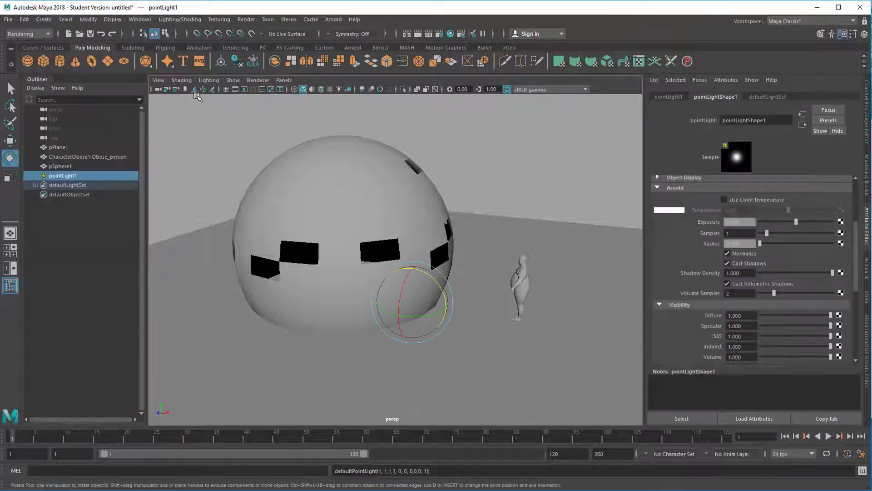
{"action": "key", "text": "w"}
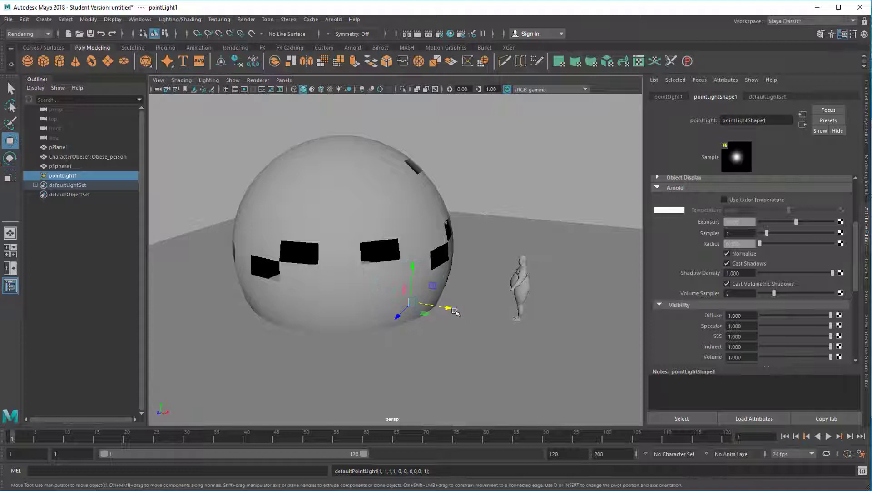
{"action": "left_click_drag", "start_coordinate": [449, 308], "coordinate": [414, 335]}
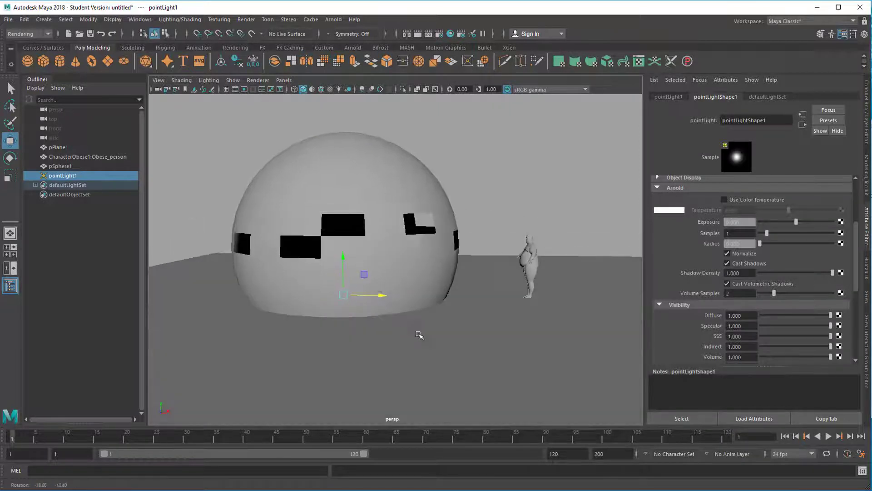
{"action": "left_click_drag", "start_coordinate": [346, 260], "coordinate": [344, 208]}
{"action": "left_click_drag", "start_coordinate": [376, 275], "coordinate": [443, 337], "text": "alt"}
{"action": "left_click_drag", "start_coordinate": [504, 374], "coordinate": [470, 366], "text": "alt"}
- Launch a live Arnold render and raise the point light's Exposure to 5
{"action": "left_click", "coordinate": [333, 19]}
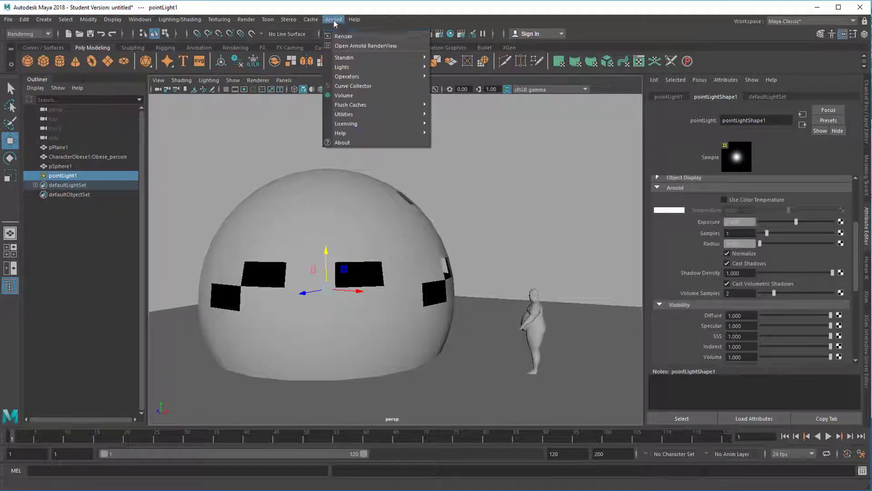
{"action": "left_click", "coordinate": [346, 37]}
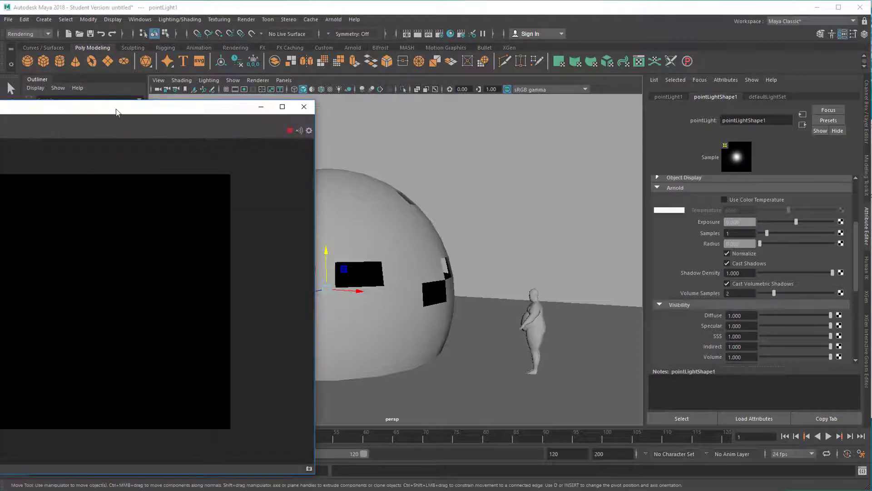
{"action": "left_click_drag", "start_coordinate": [116, 108], "coordinate": [430, 81]}
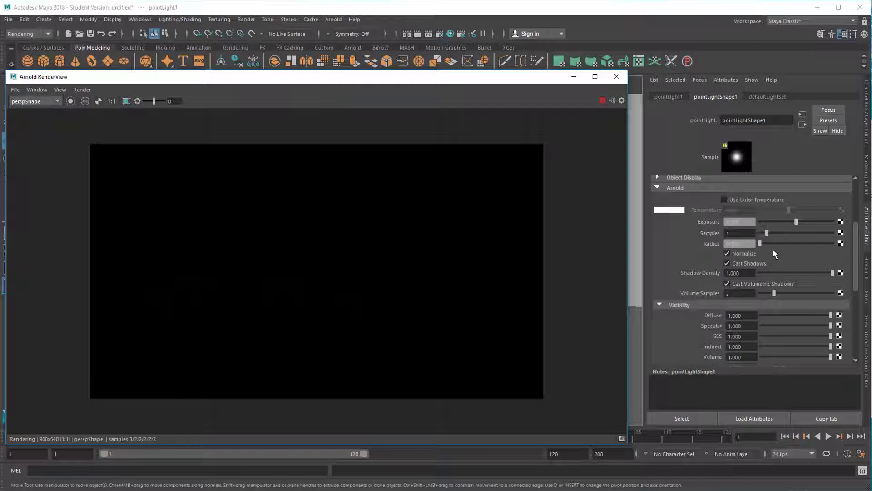
{"action": "left_click_drag", "start_coordinate": [795, 222], "coordinate": [853, 227]}
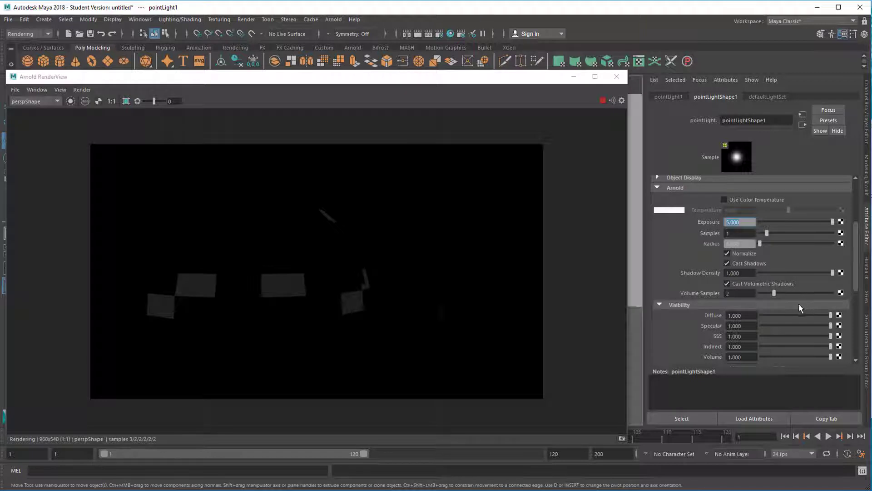
- Set the point light's Exposure to 20 and move the RenderView window aside
{"action": "type", "text": "20"}
{"action": "key", "text": "Return"}
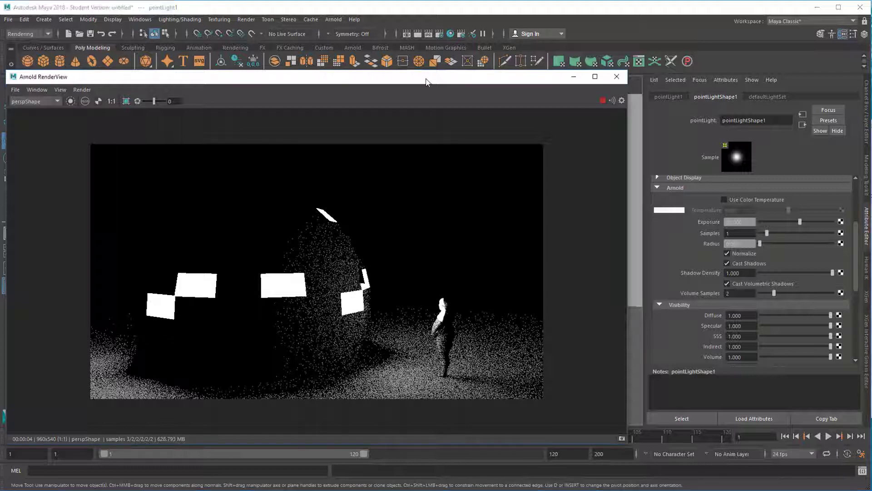
{"action": "left_click_drag", "start_coordinate": [427, 80], "coordinate": [478, 68]}
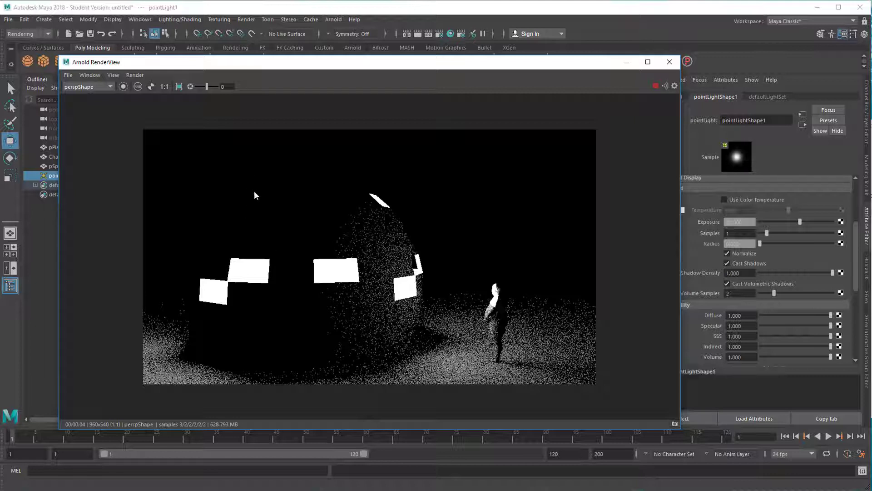
- Create an aiAtmosphereVolume as the Arnold render atmosphere in Render Settings
{"action": "left_click", "coordinate": [439, 33]}
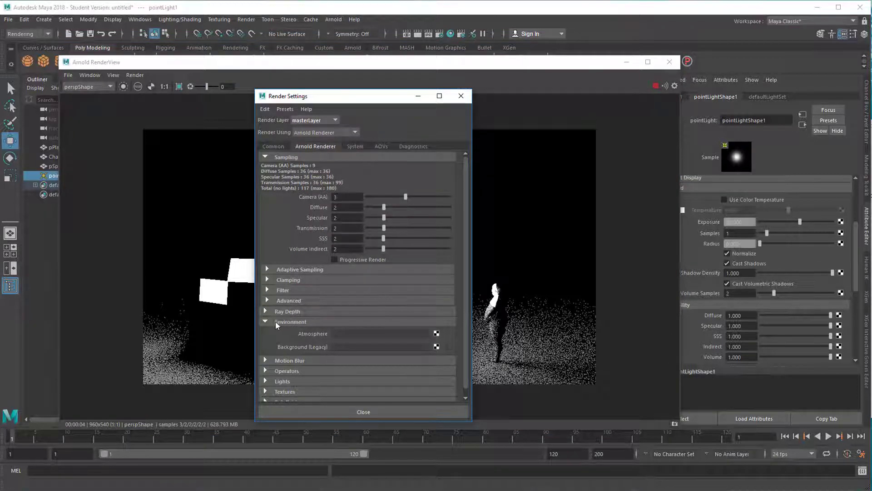
{"action": "left_click", "coordinate": [436, 333]}
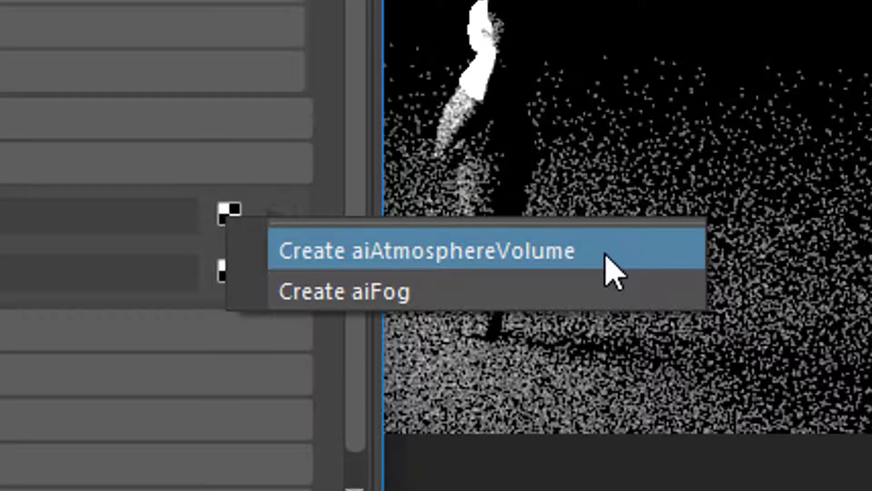
{"action": "left_click", "coordinate": [614, 273]}
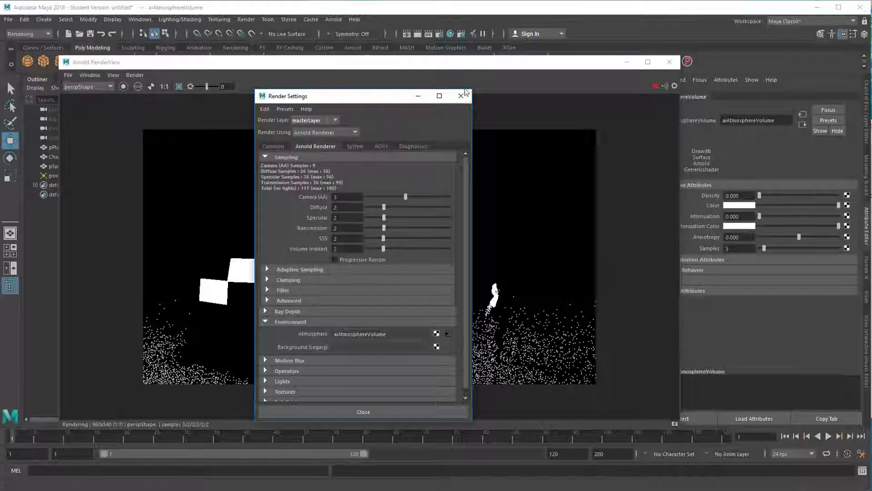
{"action": "left_click", "coordinate": [466, 101]}
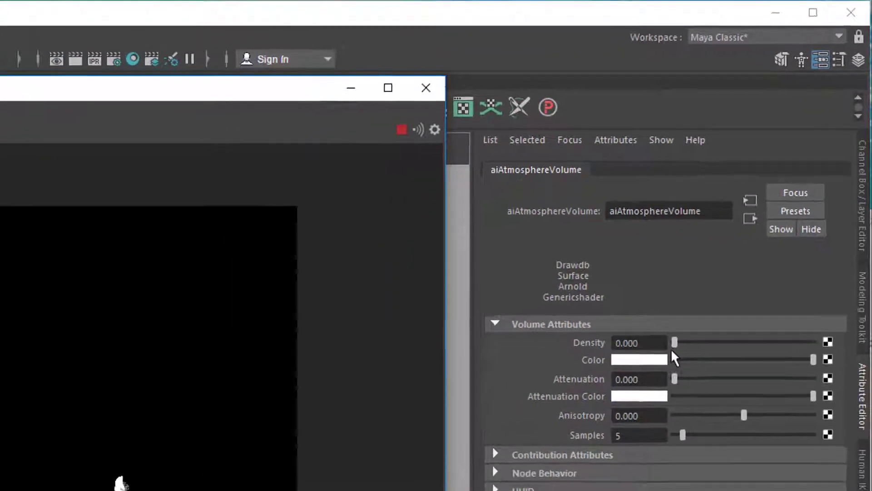
- Set the aiAtmosphereVolume Density to 0.048 and shift the RenderView window right
{"action": "left_click_drag", "start_coordinate": [674, 342], "coordinate": [681, 342]}
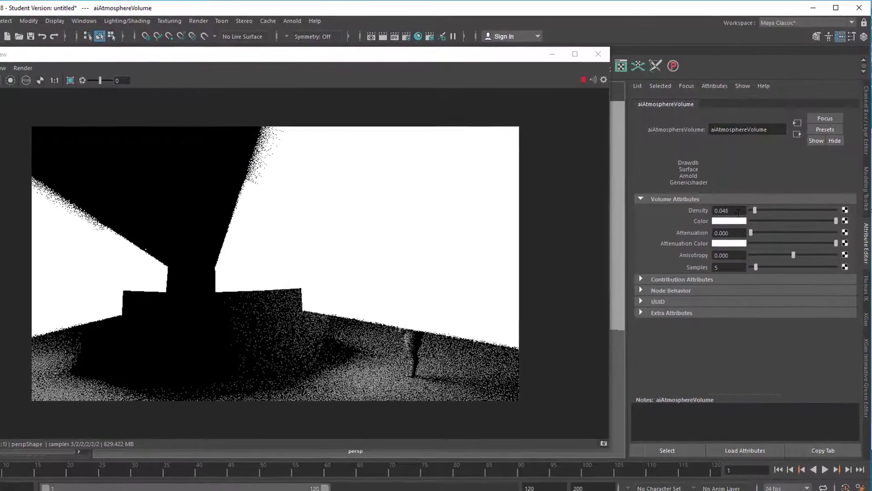
{"action": "left_click_drag", "start_coordinate": [484, 60], "coordinate": [646, 67]}
- Lower pointLight1's Exposure to 10, then settle on 13
{"action": "left_click", "coordinate": [71, 175]}
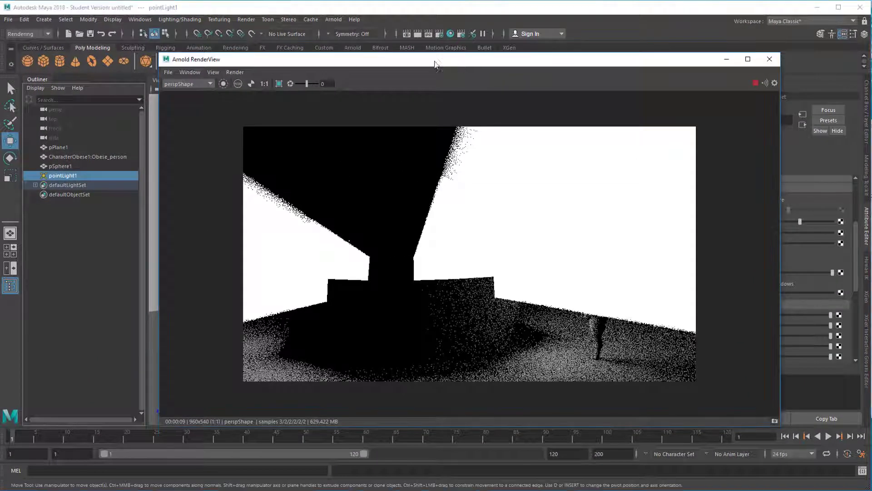
{"action": "left_click_drag", "start_coordinate": [434, 63], "coordinate": [305, 60]}
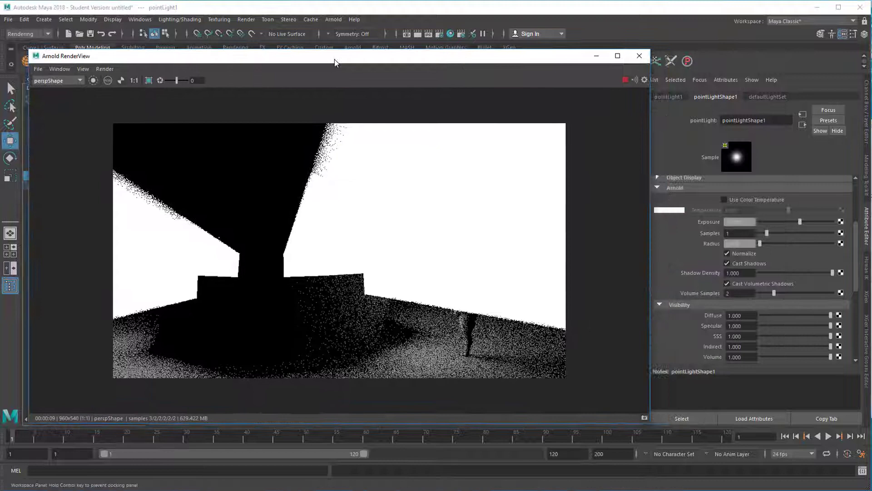
{"action": "left_click", "coordinate": [745, 221]}
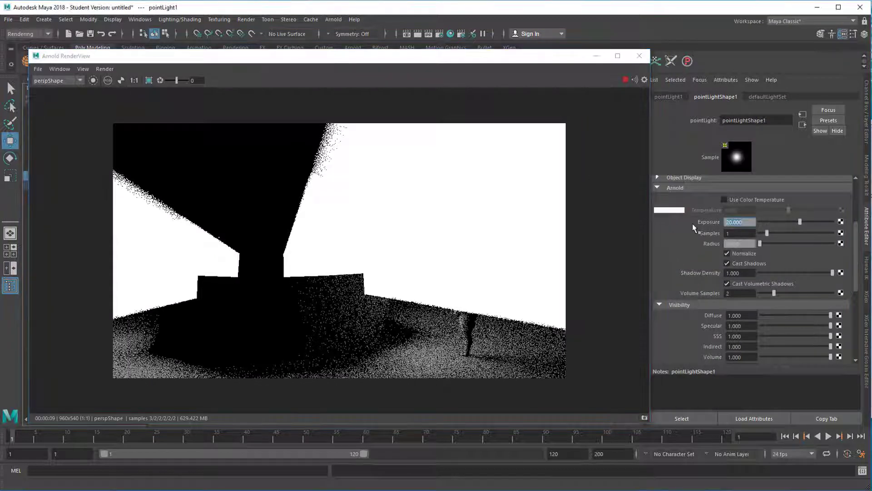
{"action": "type", "text": "10"}
{"action": "key", "text": "Return"}
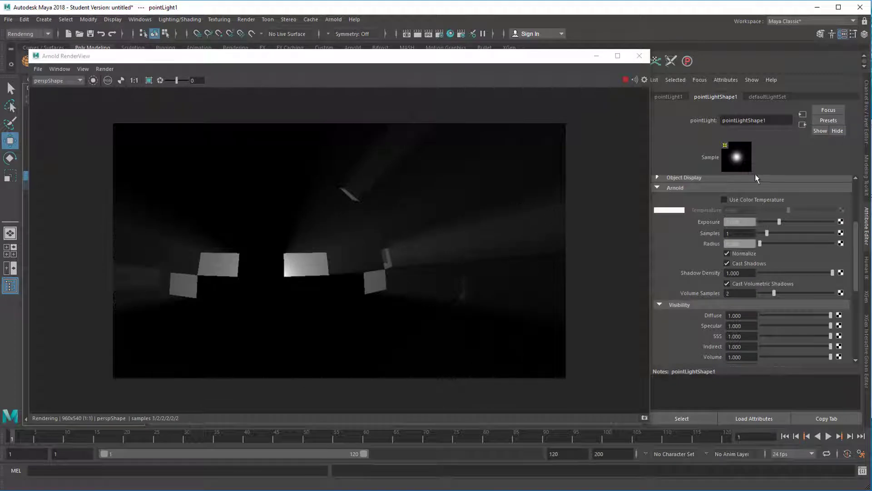
{"action": "left_click", "coordinate": [748, 223]}
{"action": "type", "text": "13"}
{"action": "key", "text": "Return"}
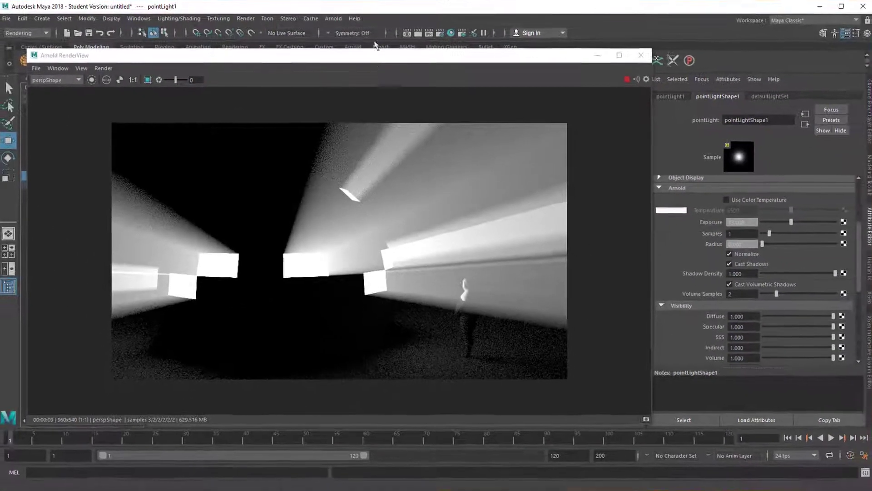
- Open the aiAtmosphereVolume attributes from Arnold's Environment settings and set Density to 0.020
{"action": "left_click", "coordinate": [380, 62]}
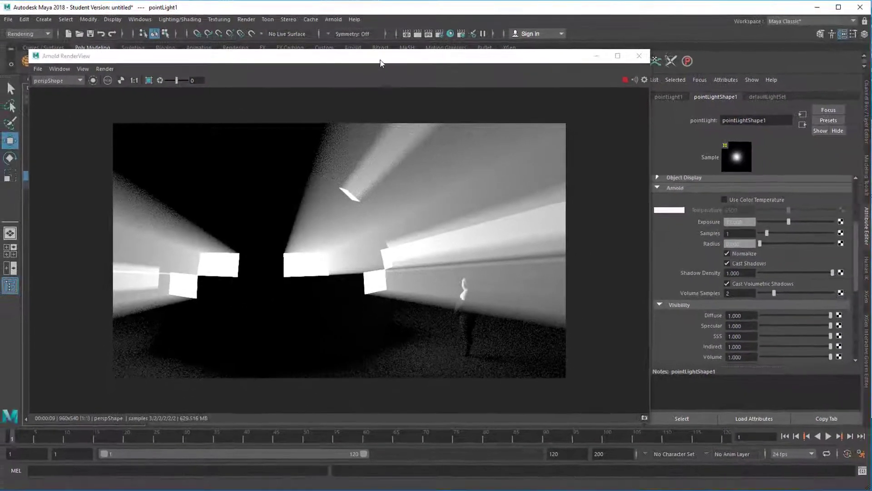
{"action": "left_click_drag", "start_coordinate": [381, 63], "coordinate": [441, 65]}
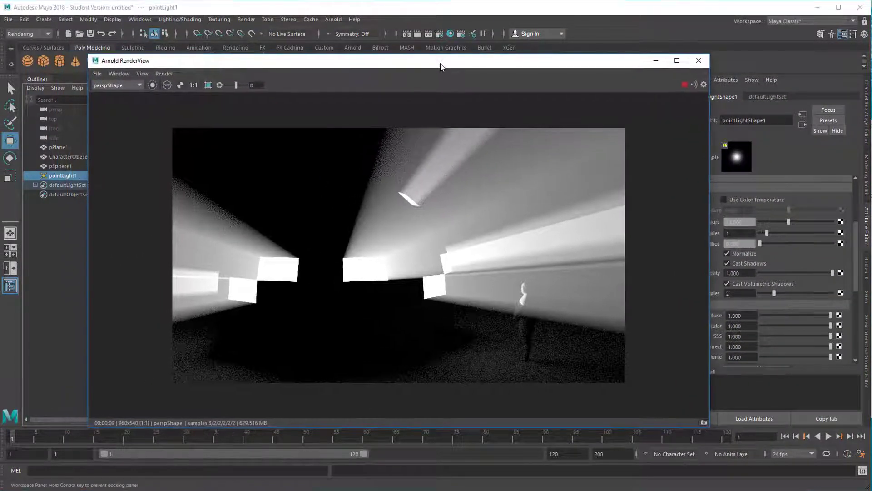
{"action": "left_click", "coordinate": [439, 34]}
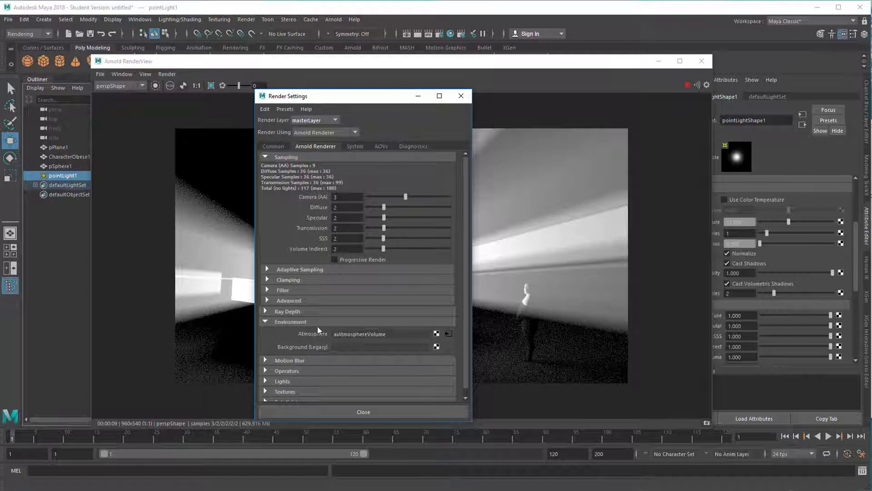
{"action": "left_click", "coordinate": [448, 334]}
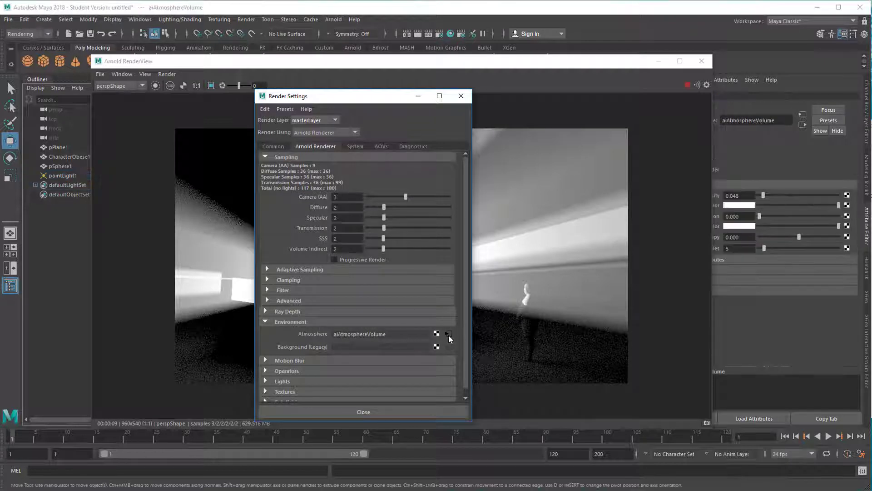
{"action": "left_click", "coordinate": [461, 96]}
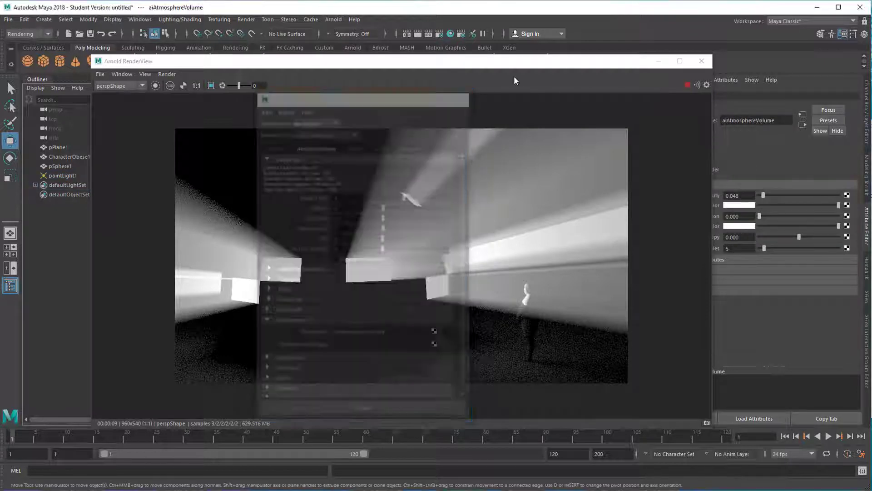
{"action": "left_click_drag", "start_coordinate": [538, 64], "coordinate": [461, 63]}
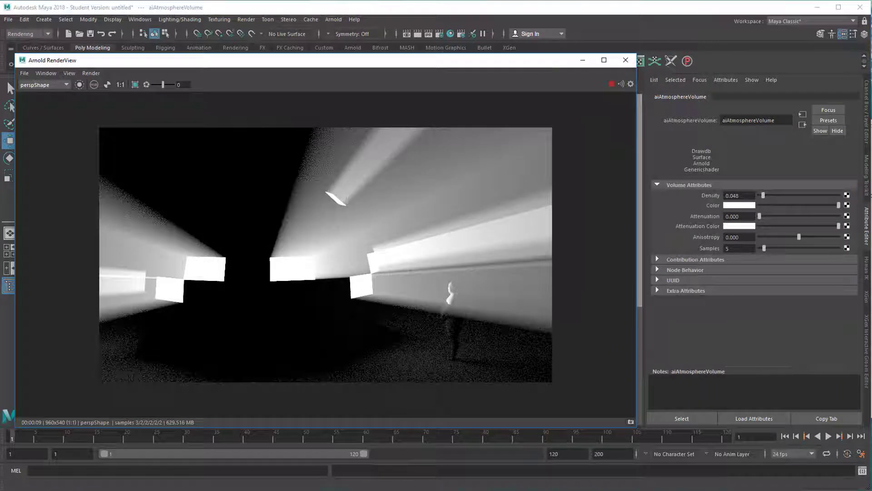
{"action": "left_click_drag", "start_coordinate": [732, 195], "coordinate": [748, 196]}
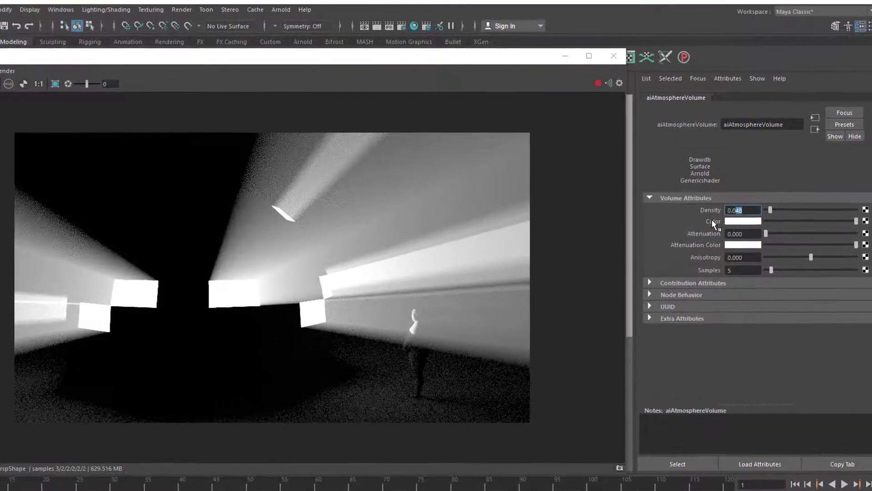
{"action": "type", "text": "20"}
{"action": "key", "text": "Return"}
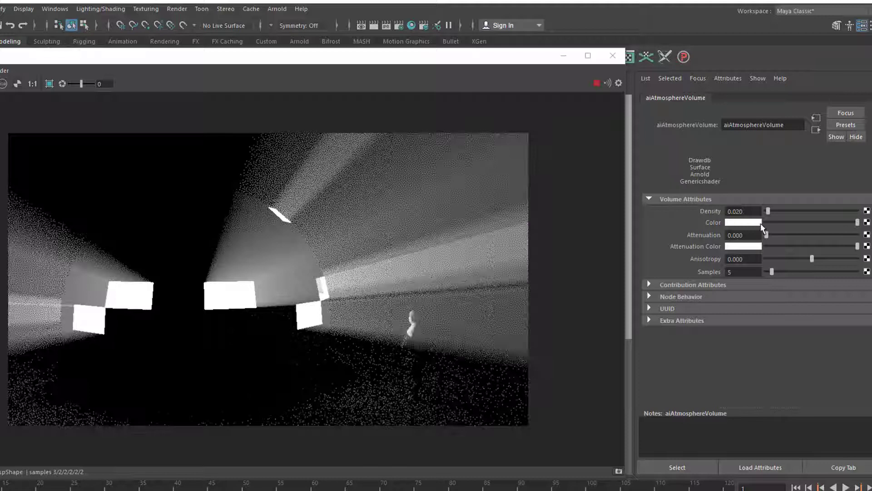
- Map a Ramp to the atmosphere Color, with a saturated yellow point added at 0.260
{"action": "left_click", "coordinate": [867, 222]}
{"action": "left_click", "coordinate": [186, 402]}
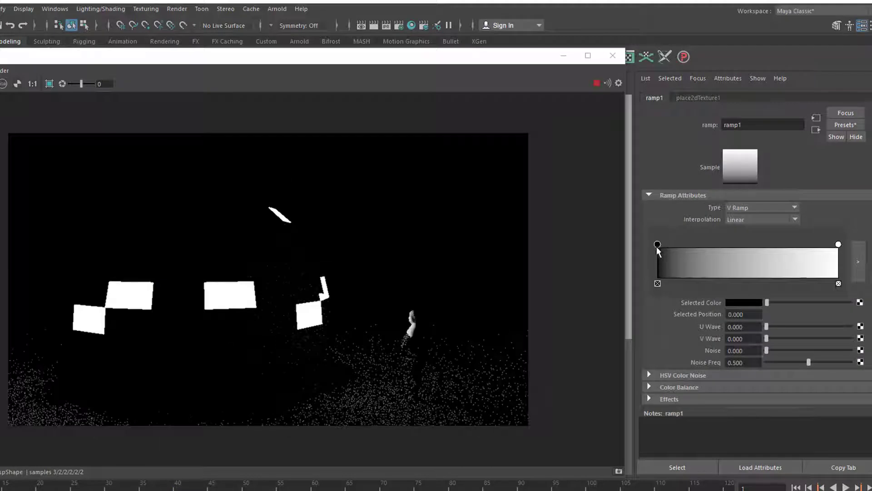
{"action": "left_click_drag", "start_coordinate": [694, 249], "coordinate": [744, 246]}
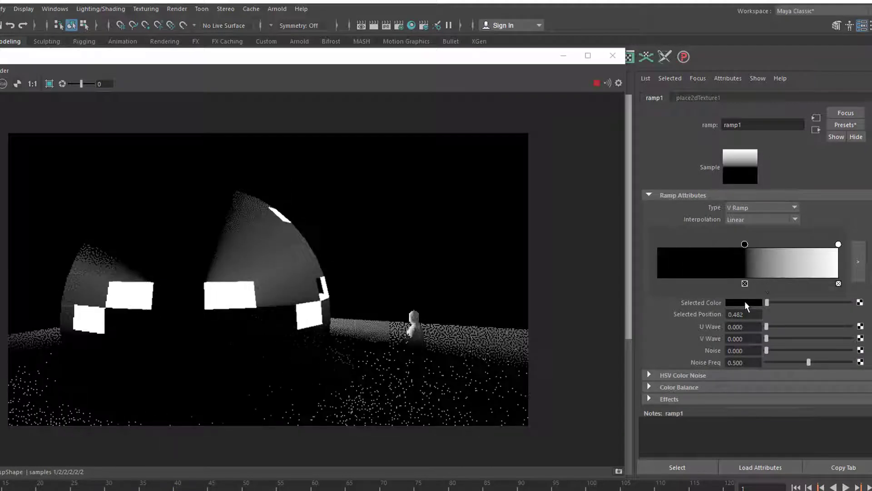
{"action": "left_click", "coordinate": [829, 248]}
{"action": "left_click_drag", "start_coordinate": [830, 249], "coordinate": [704, 253]}
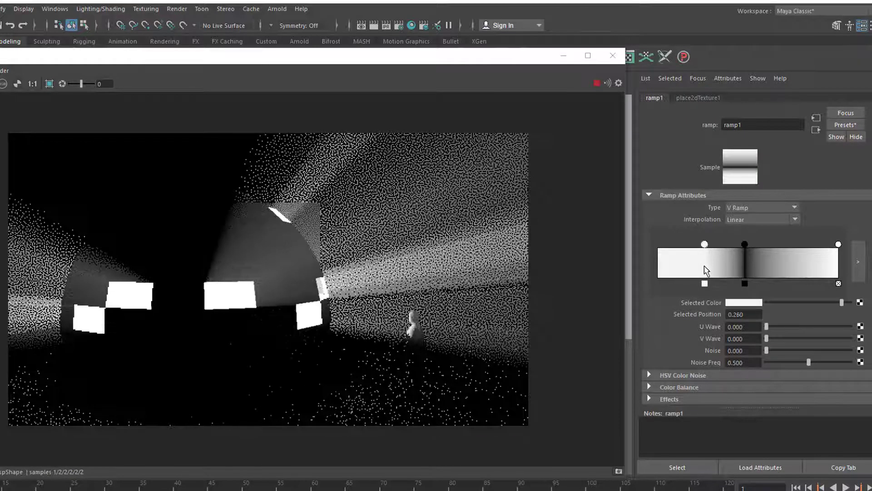
{"action": "left_click", "coordinate": [736, 302]}
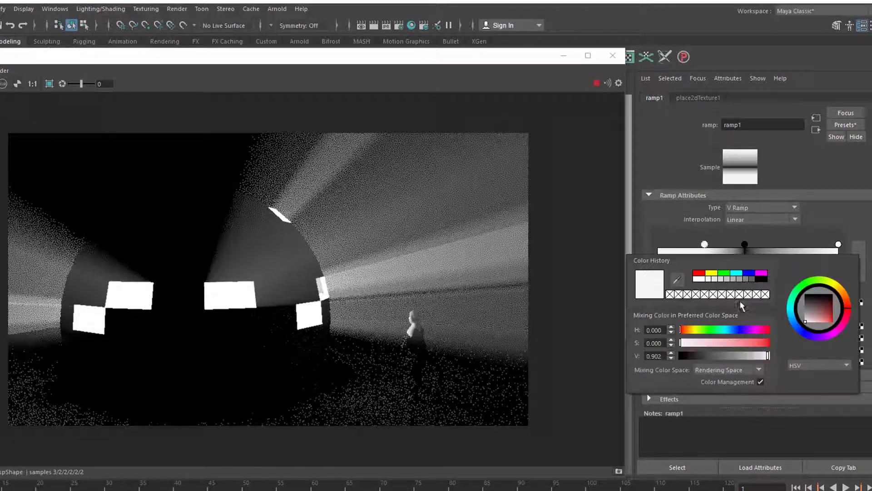
{"action": "left_click", "coordinate": [822, 319]}
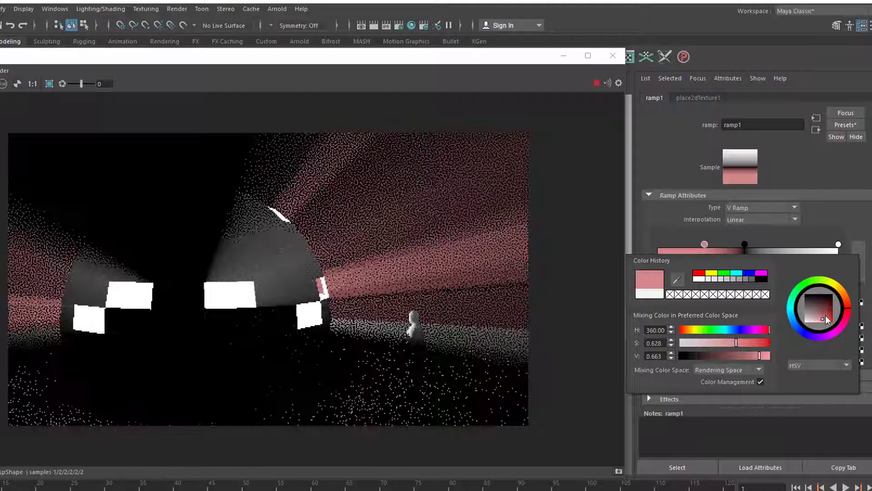
{"action": "left_click_drag", "start_coordinate": [828, 289], "coordinate": [833, 284]}
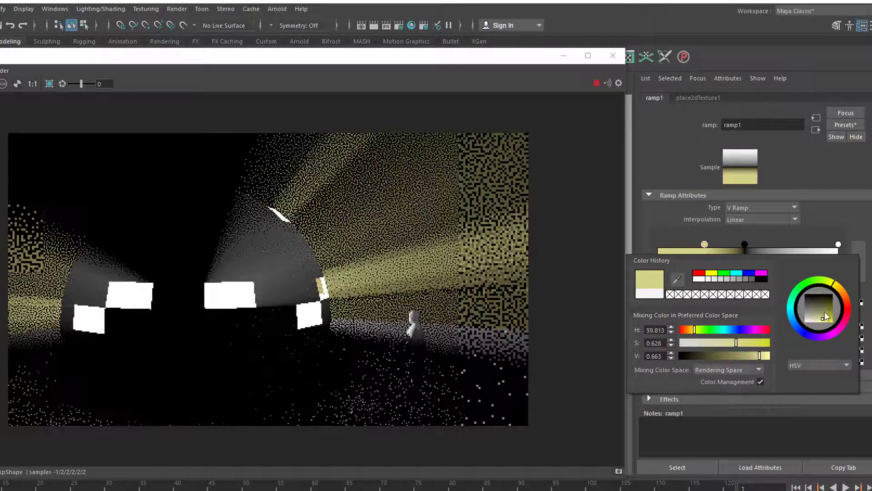
{"action": "left_click_drag", "start_coordinate": [828, 316], "coordinate": [833, 319]}
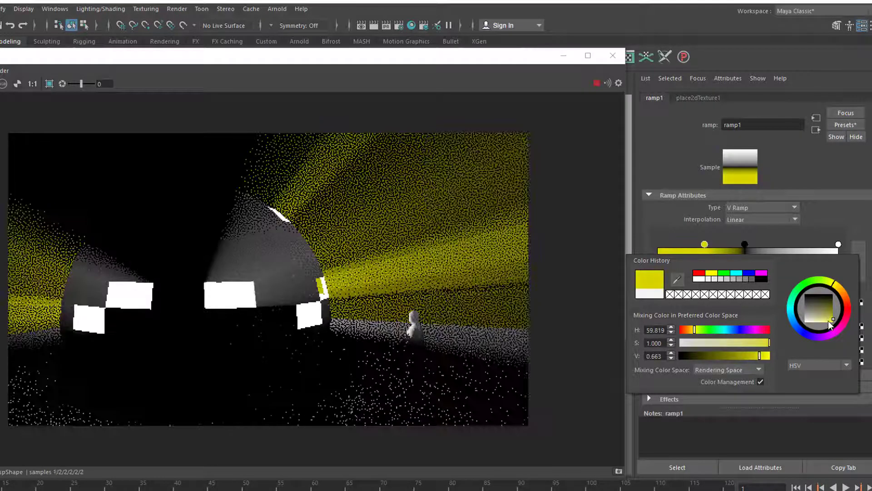
- Move the end ramp point to 0.790 as light blue and turn the middle point white
{"action": "left_click_drag", "start_coordinate": [838, 244], "coordinate": [801, 244]}
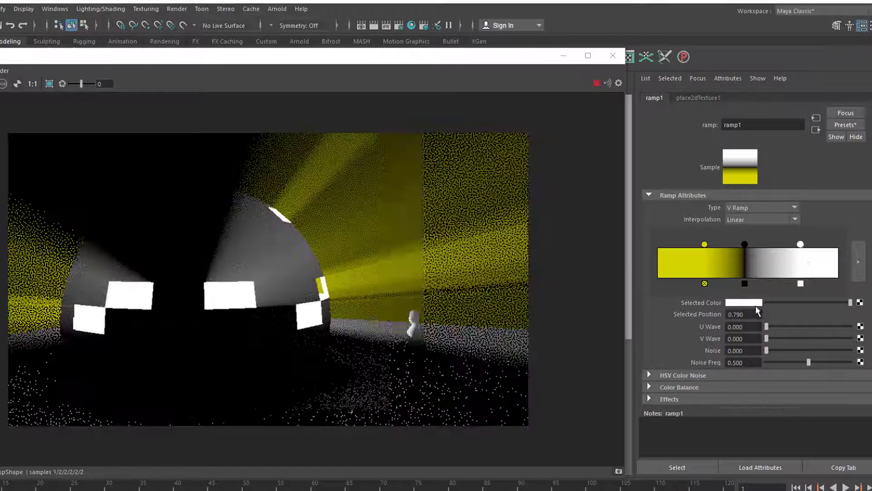
{"action": "left_click", "coordinate": [745, 303]}
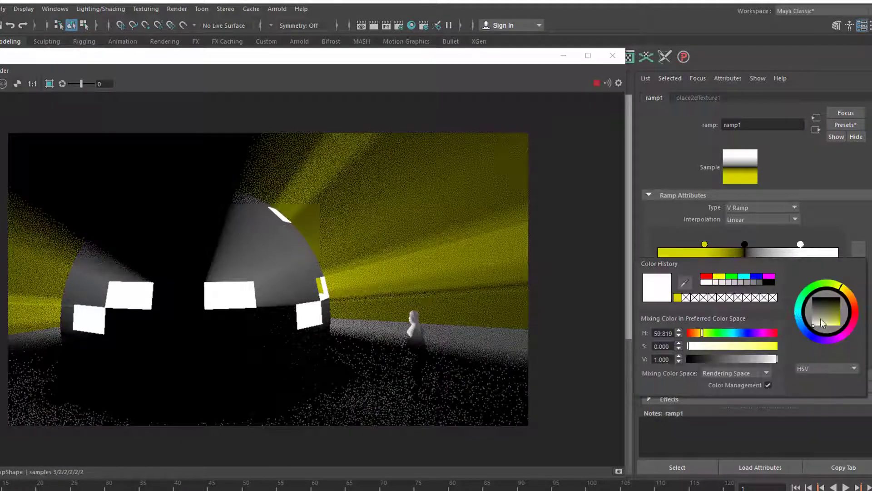
{"action": "left_click_drag", "start_coordinate": [822, 323], "coordinate": [835, 328]}
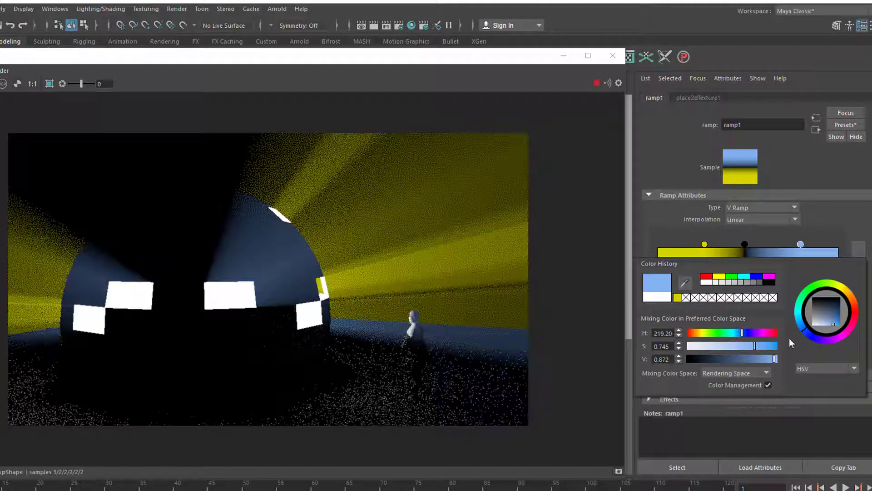
{"action": "left_click", "coordinate": [745, 245]}
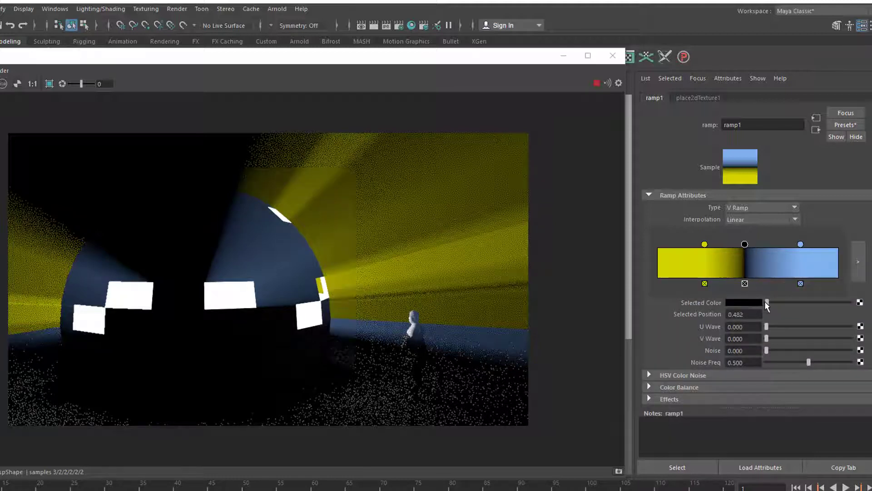
{"action": "left_click_drag", "start_coordinate": [766, 303], "coordinate": [868, 312]}
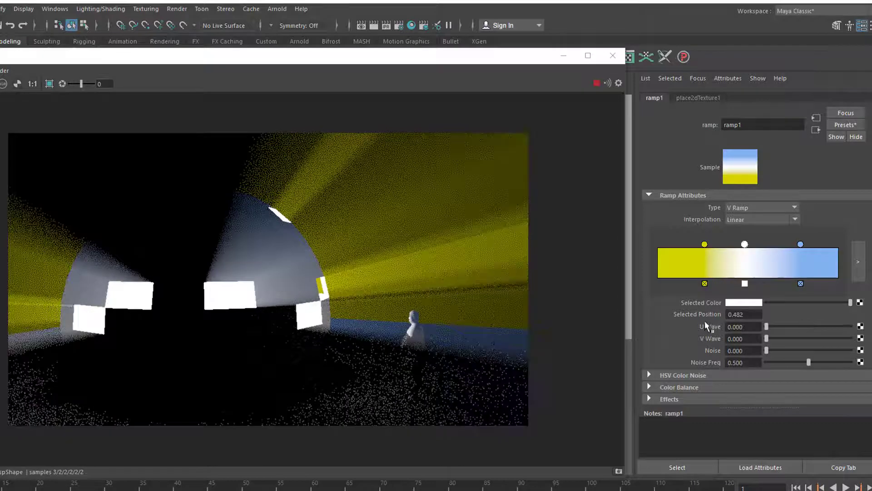
- Turn the perforated dome slightly about its vertical axis, then run Arnold > Render again
{"action": "left_click", "coordinate": [613, 55]}
{"action": "left_click", "coordinate": [326, 337]}
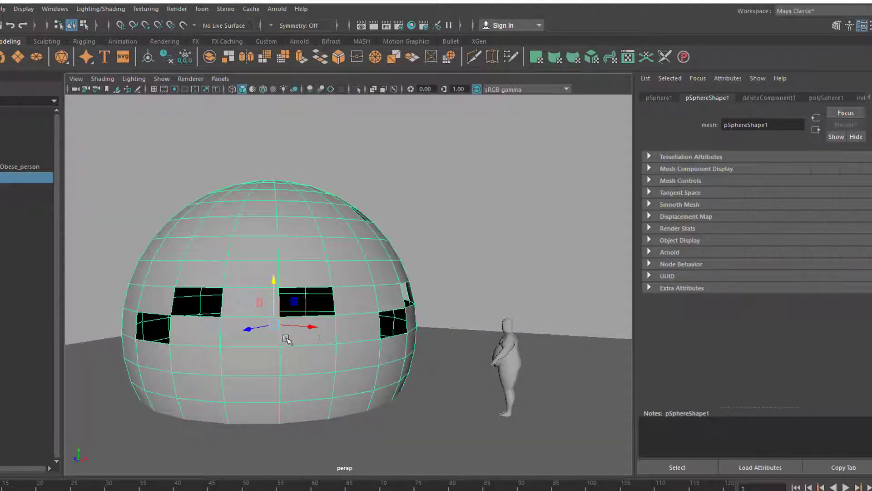
{"action": "key", "text": "e"}
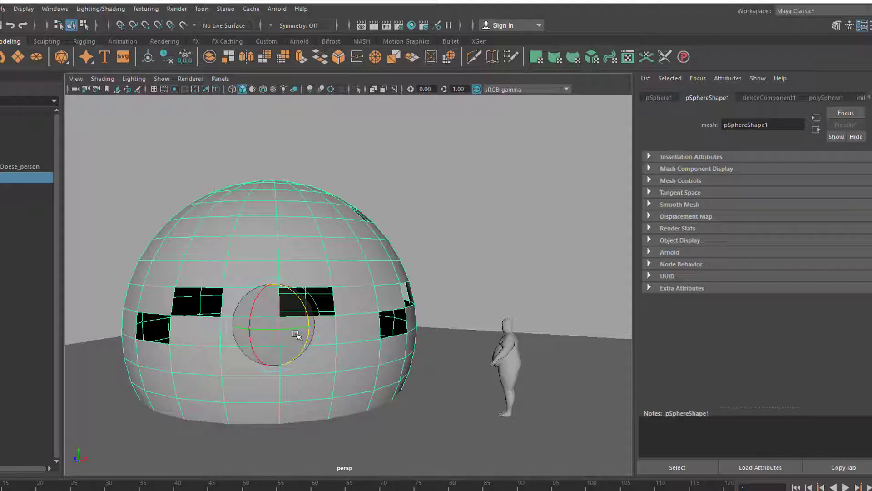
{"action": "left_click_drag", "start_coordinate": [301, 332], "coordinate": [283, 334]}
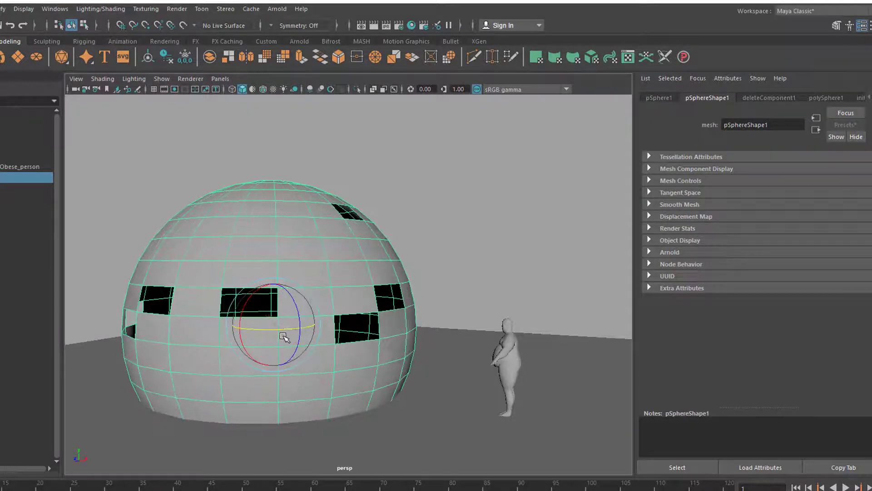
{"action": "left_click", "coordinate": [277, 9]}
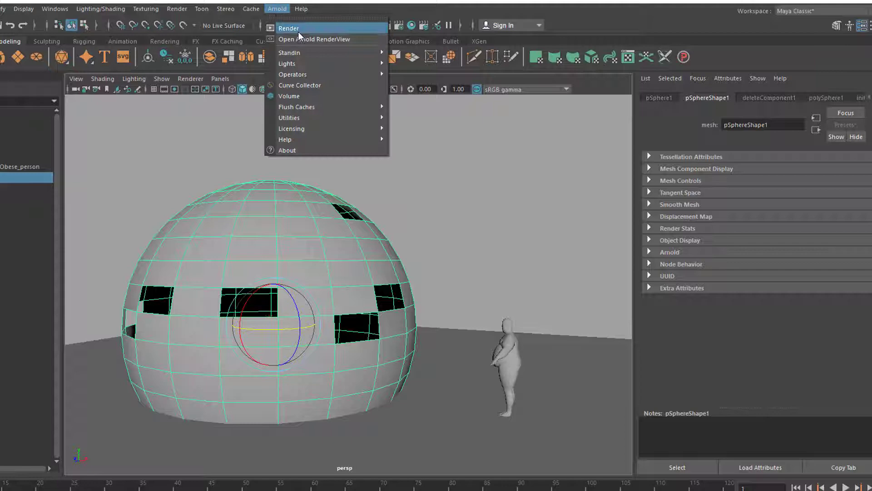
{"action": "left_click", "coordinate": [284, 27]}
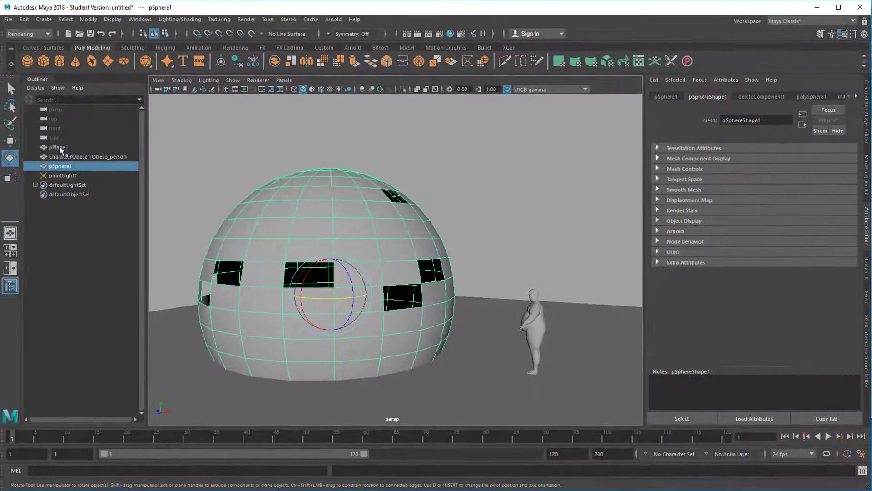
- Uncheck Show DAG Objects Only in the Outliner and open aiAtmosphereVolume's attributes with Ctrl+A
{"action": "right_click", "coordinate": [60, 150]}
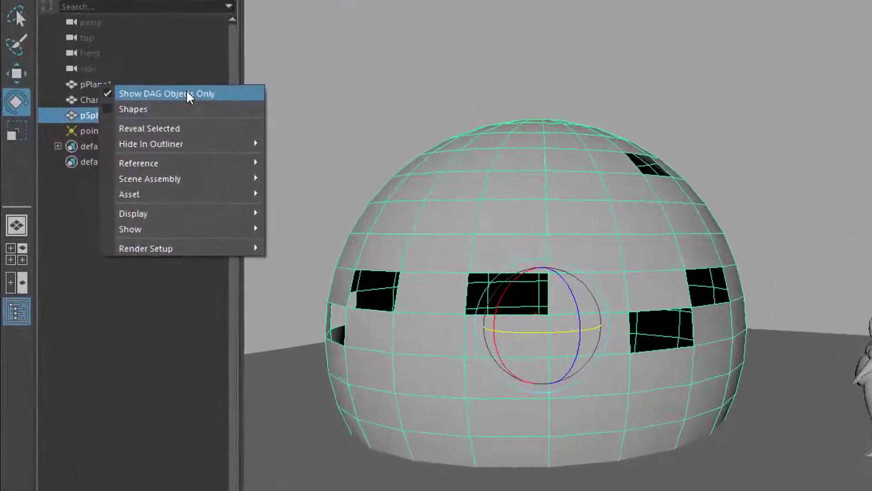
{"action": "left_click", "coordinate": [134, 129]}
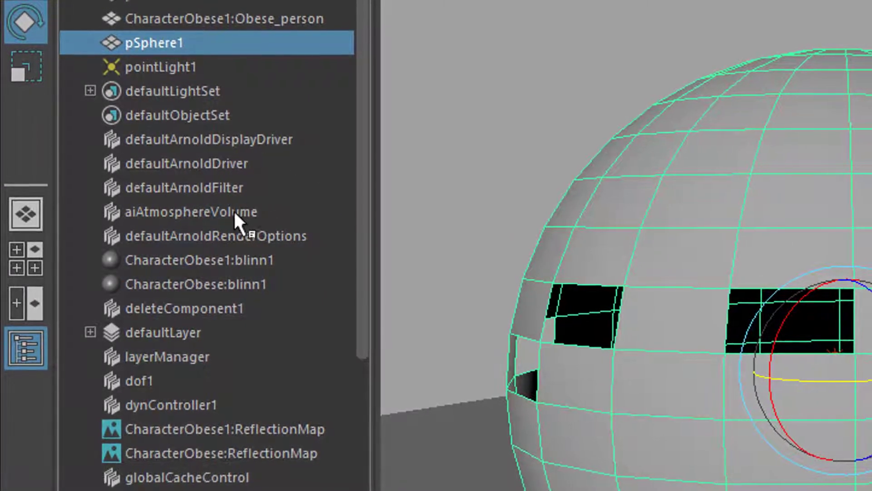
{"action": "left_click", "coordinate": [230, 214]}
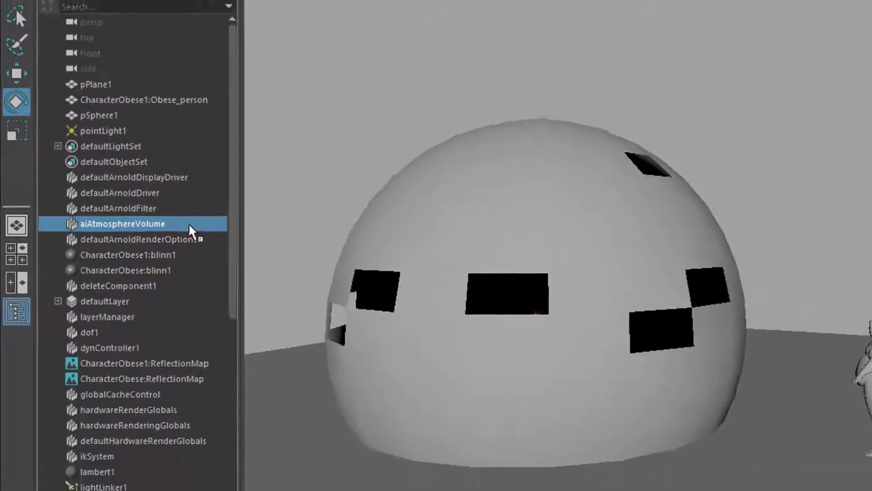
{"action": "key", "text": "ctrl+a"}
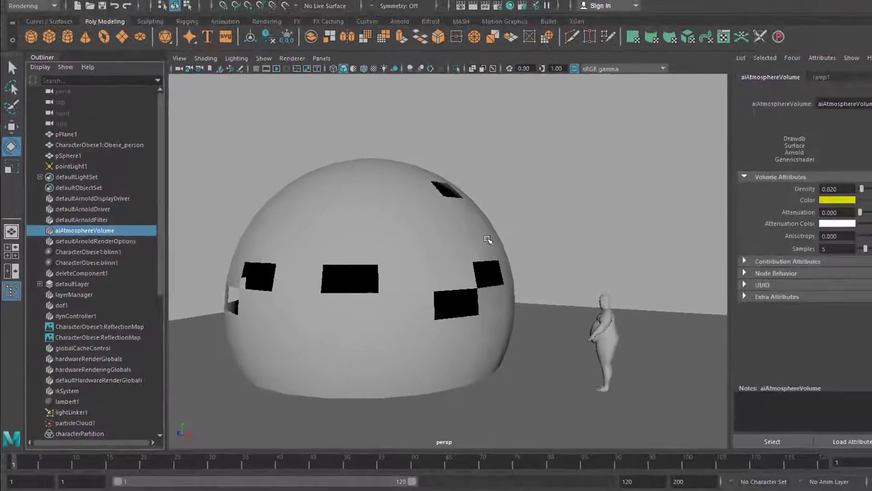
- Turn Show DAG Objects Only back on from the Outliner's right-click menu
{"action": "right_click", "coordinate": [77, 143]}
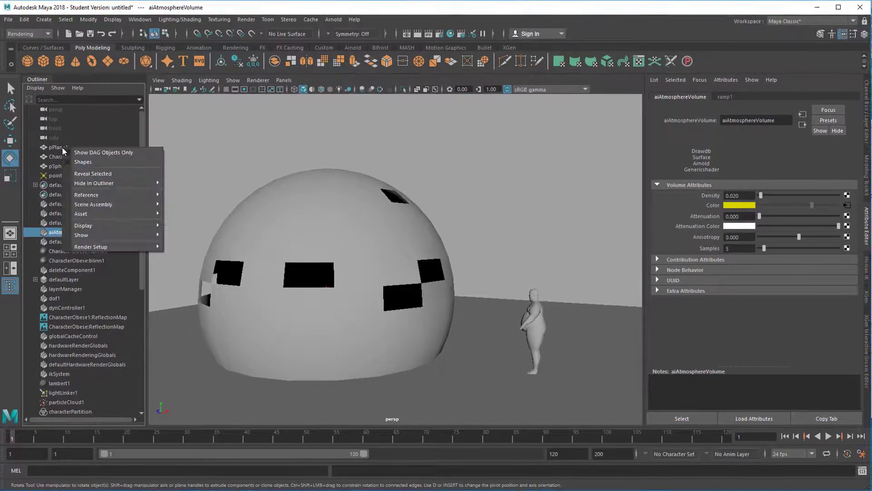
{"action": "left_click", "coordinate": [94, 153]}
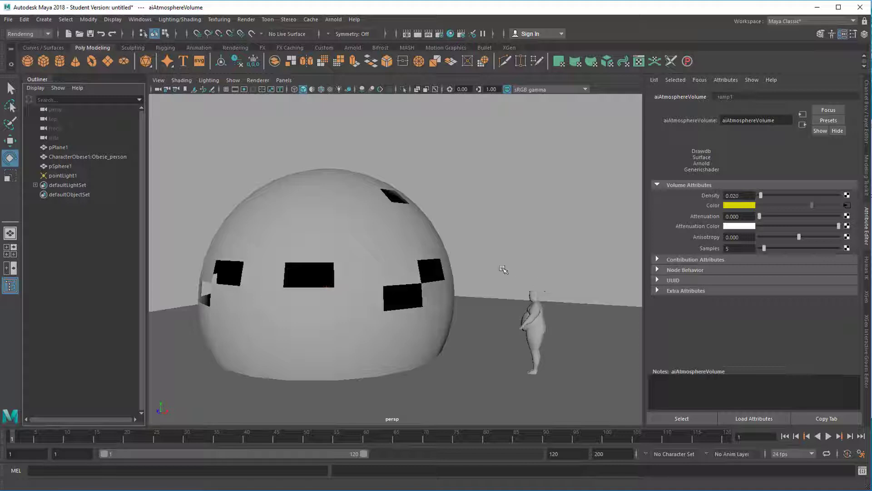
- Delete the old holed sphere, create a new poly sphere, and scale it up greatly
{"action": "left_click", "coordinate": [402, 232]}
{"action": "key", "text": "Delete"}
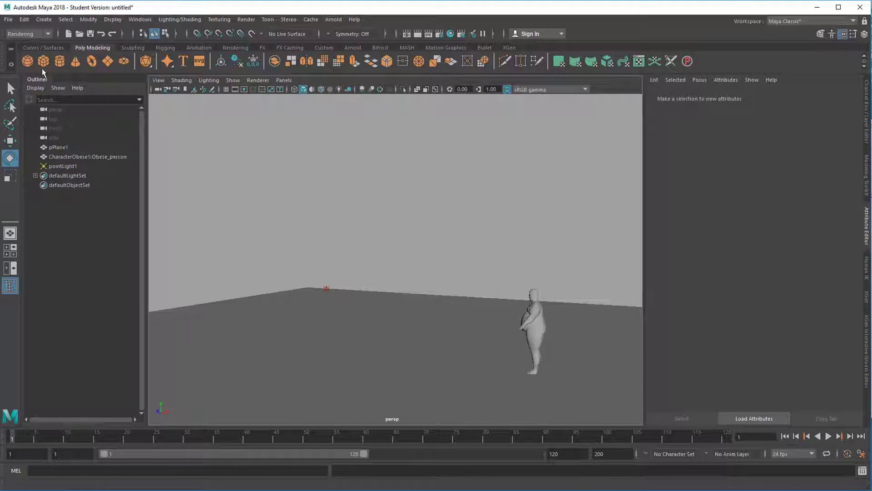
{"action": "key", "text": "g"}
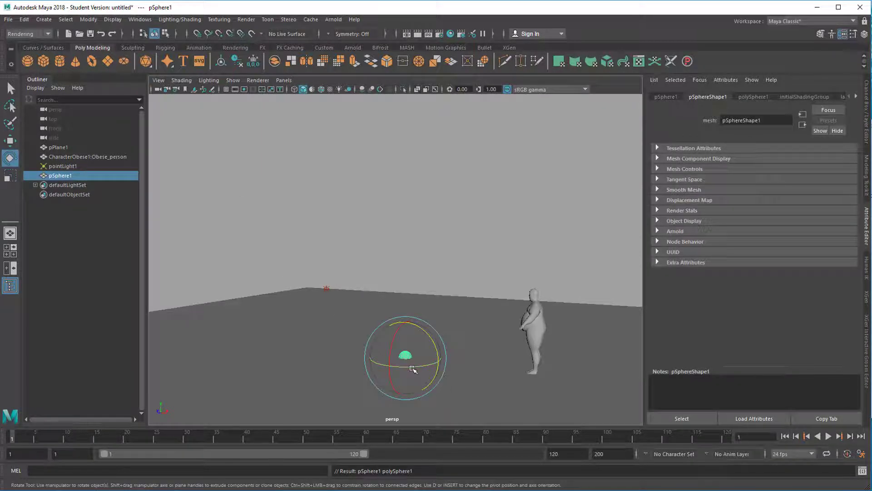
{"action": "key", "text": "w"}
{"action": "key", "text": "e"}
{"action": "key", "text": "r"}
{"action": "left_click_drag", "start_coordinate": [409, 359], "coordinate": [798, 360]}
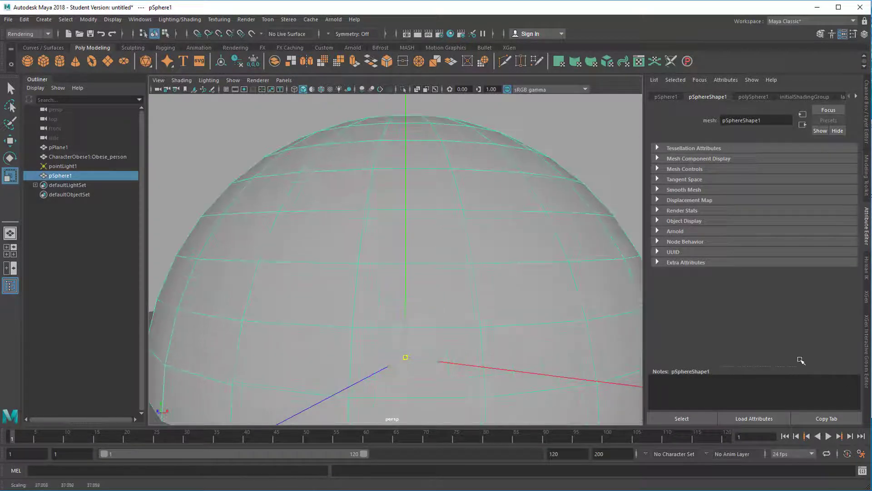
- Set polySphere1 to 100 axis subdivisions and 200 height subdivisions
{"action": "left_click", "coordinate": [765, 97]}
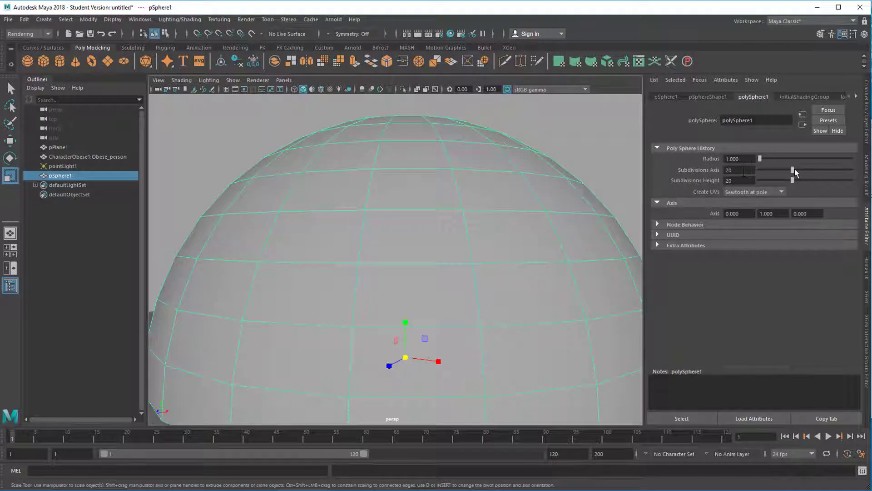
{"action": "left_click_drag", "start_coordinate": [792, 172], "coordinate": [861, 172]}
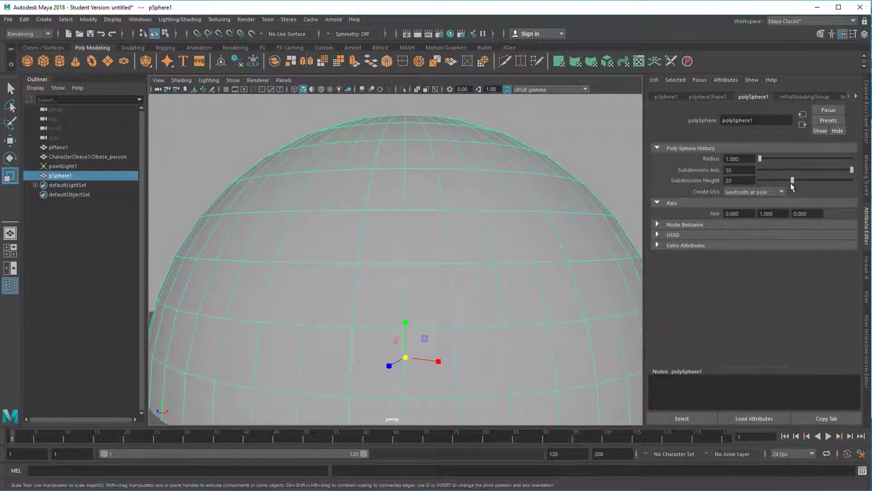
{"action": "left_click_drag", "start_coordinate": [792, 180], "coordinate": [854, 180]}
{"action": "double_click", "coordinate": [733, 170]}
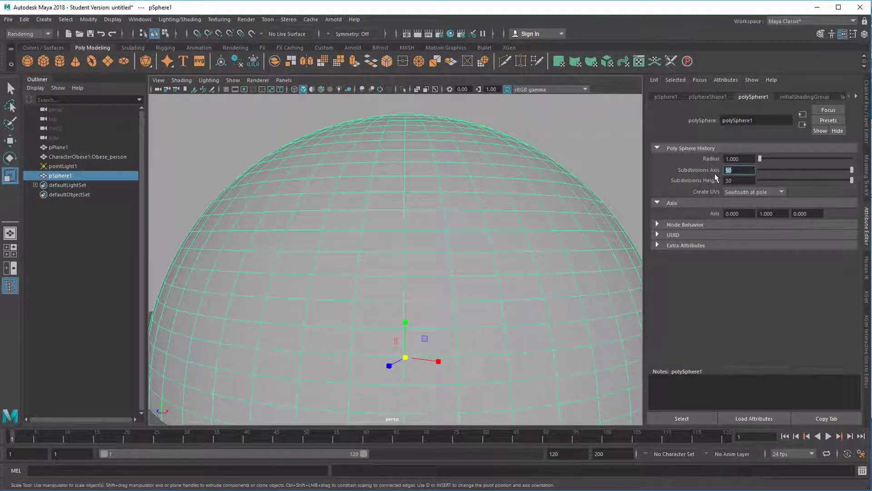
{"action": "type", "text": "100"}
{"action": "key", "text": "Tab"}
{"action": "type", "text": "2"}
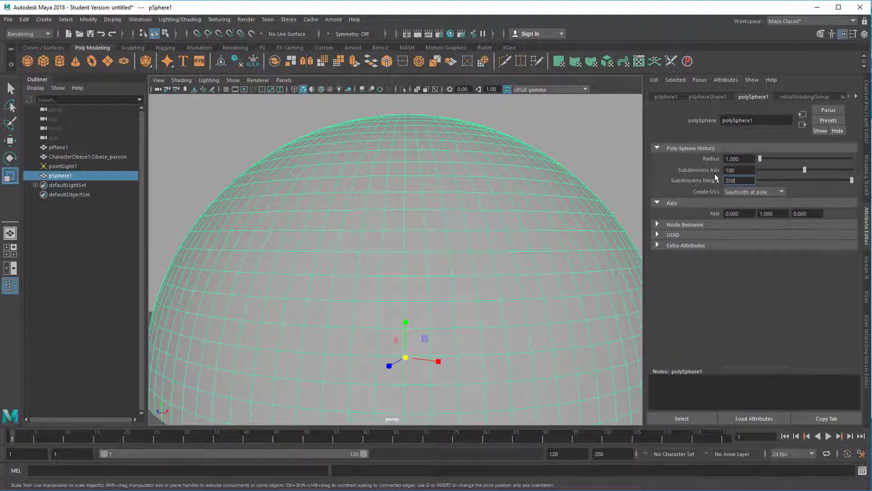
{"action": "type", "text": "00"}
{"action": "key", "text": "Return"}
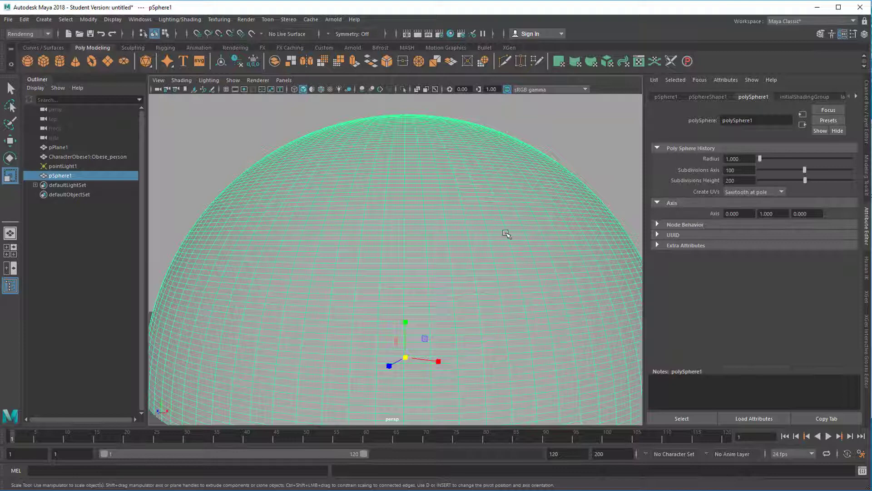
- Switch the sphere to Face mode, delete one face, and return to Object Mode
{"action": "right_click", "coordinate": [499, 228]}
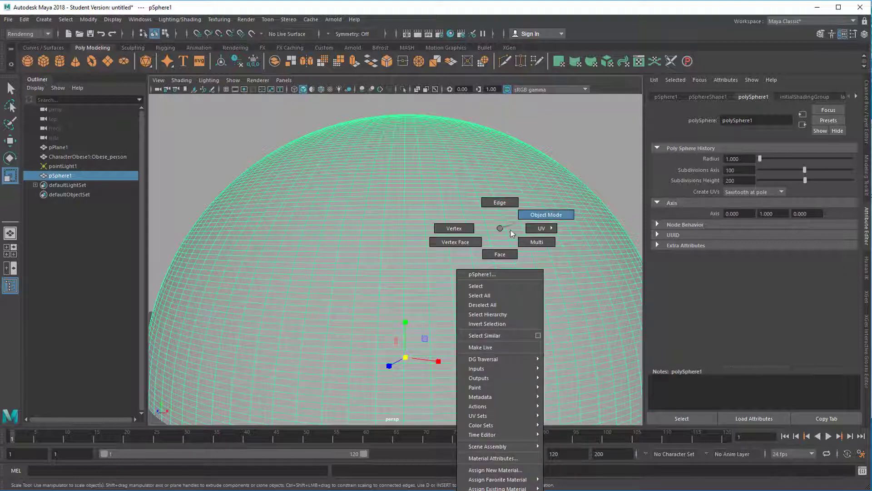
{"action": "left_click", "coordinate": [500, 245]}
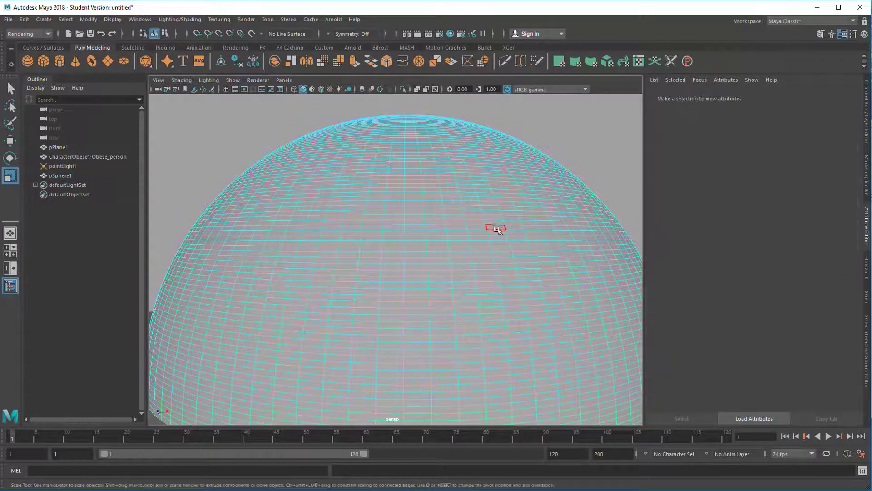
{"action": "left_click", "coordinate": [497, 228]}
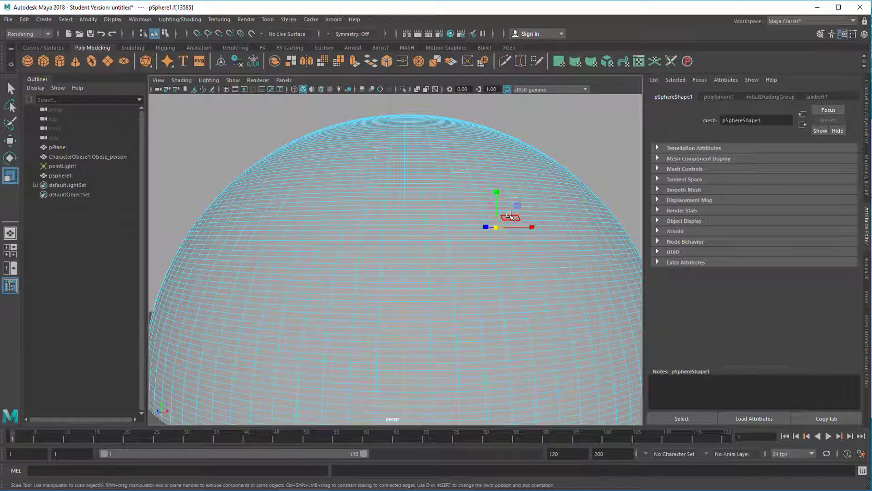
{"action": "left_click", "coordinate": [509, 216]}
{"action": "right_click_drag", "start_coordinate": [389, 192], "coordinate": [432, 178]}
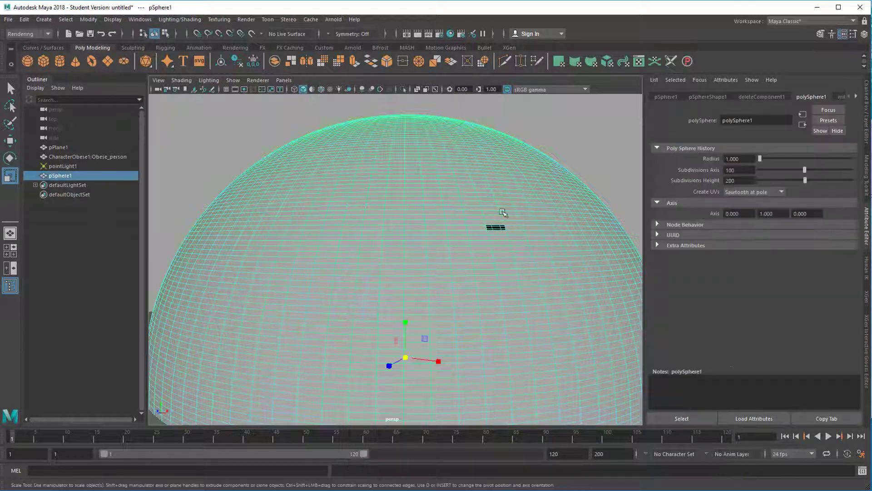
- Create a ProSet from the shelf, choosing the deleteComponent1 history node and continuing
{"action": "left_click", "coordinate": [687, 61]}
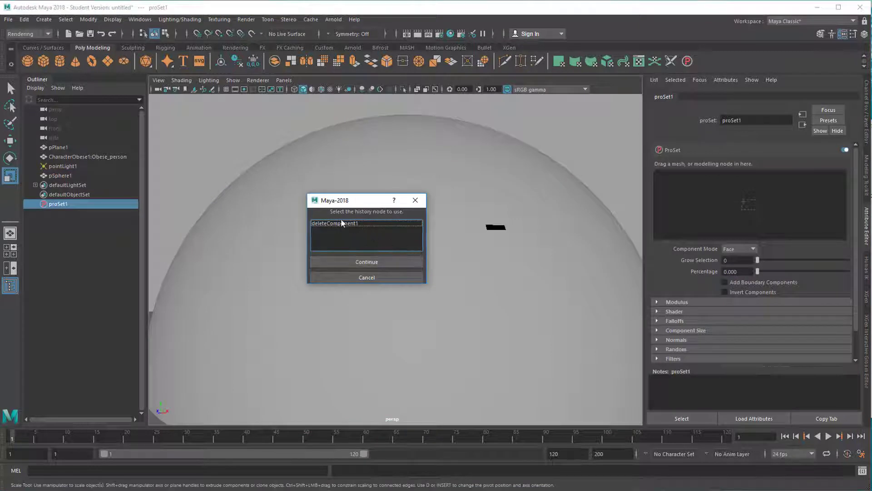
{"action": "left_click", "coordinate": [351, 222]}
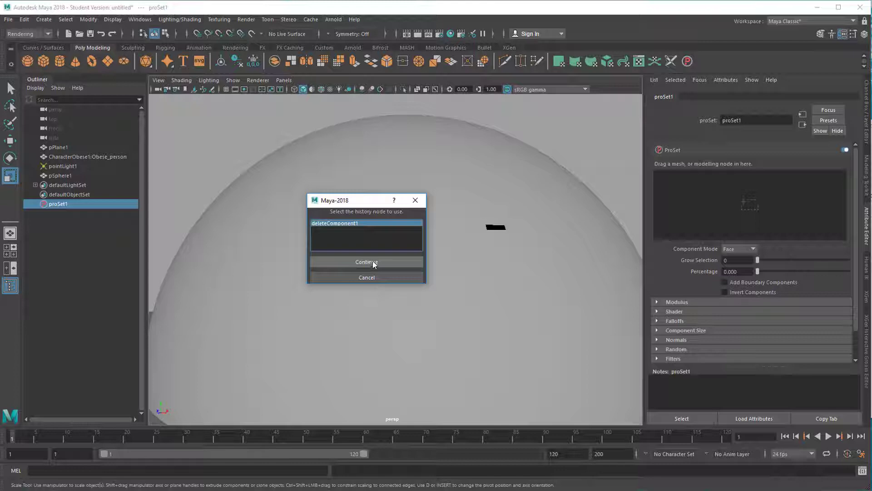
{"action": "left_click", "coordinate": [373, 261]}
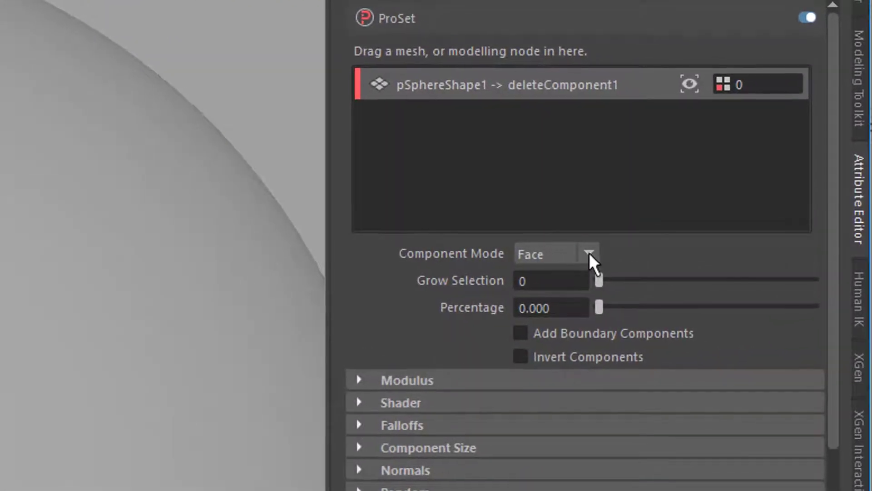
- In proSet1, enable Use Modulus and set the Modulus to 6
{"action": "scroll", "coordinate": [835, 309], "scroll_direction": "down", "scroll_amount": 3}
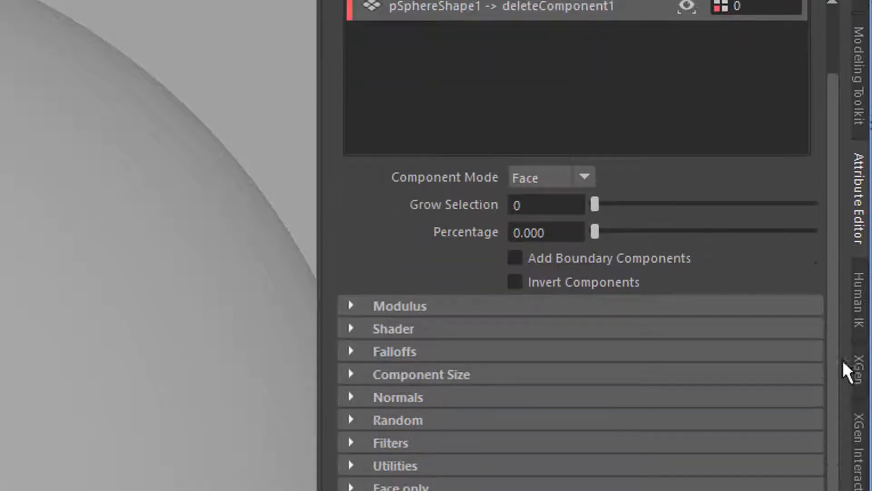
{"action": "left_click", "coordinate": [352, 309]}
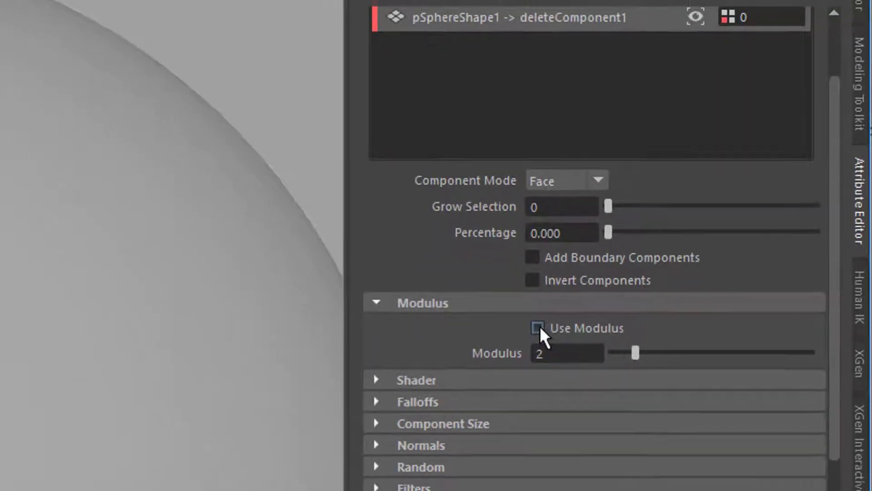
{"action": "left_click", "coordinate": [521, 332]}
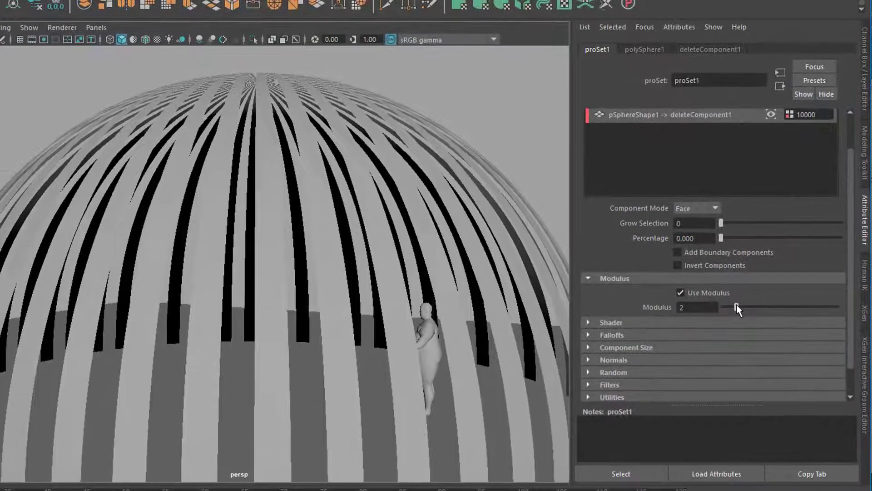
{"action": "left_click_drag", "start_coordinate": [747, 305], "coordinate": [786, 306]}
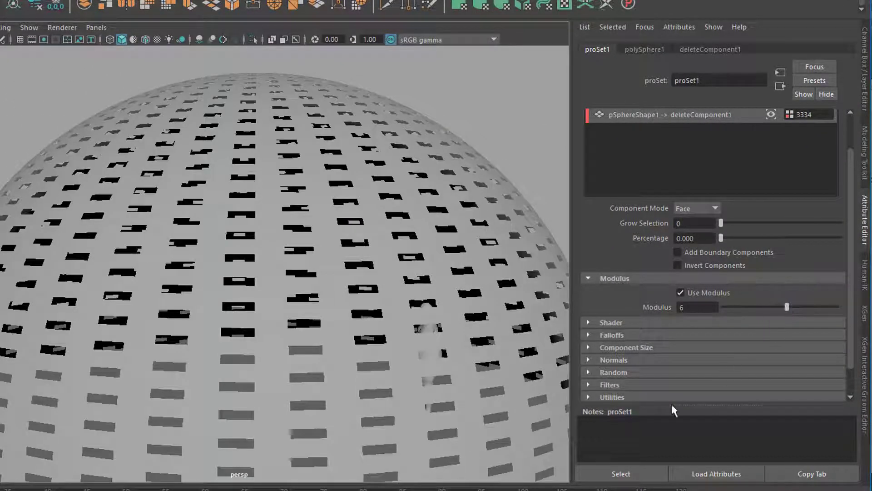
- Set the Random options to seed 3 and 500 components, then inspect the perforated sphere
{"action": "left_click", "coordinate": [590, 370]}
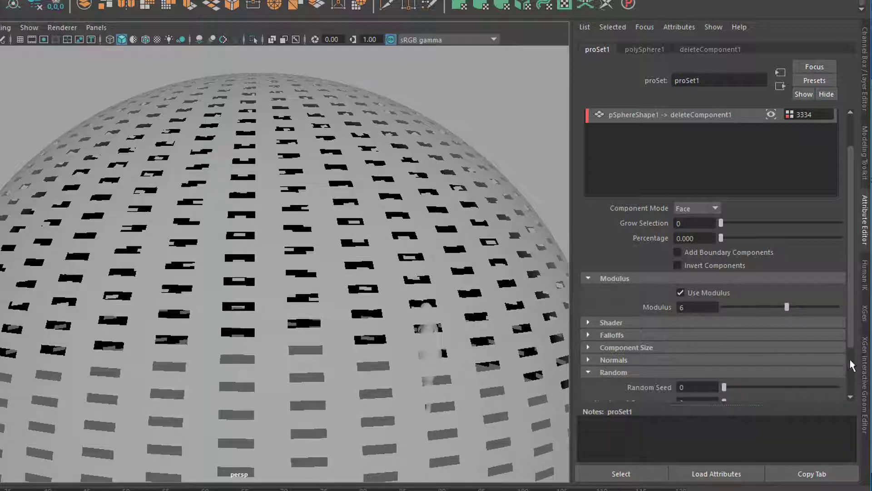
{"action": "scroll", "coordinate": [852, 365], "scroll_direction": "down", "scroll_amount": 3}
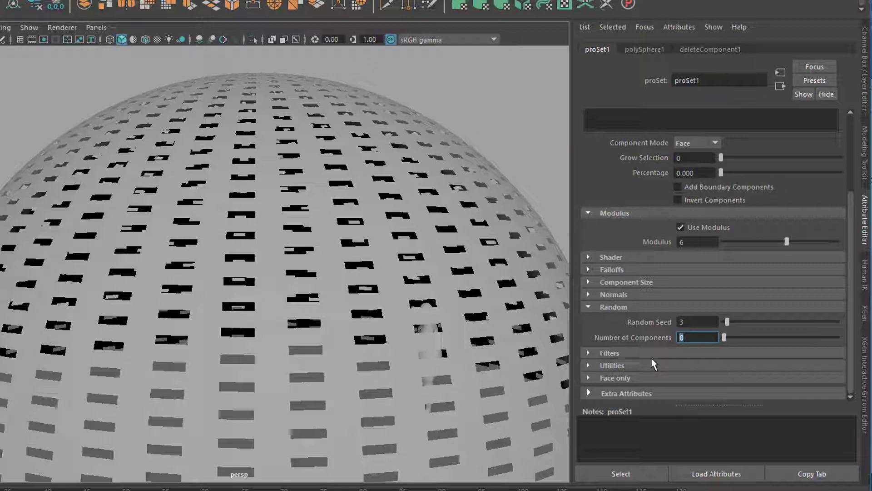
{"action": "type", "text": "500"}
{"action": "key", "text": "Return"}
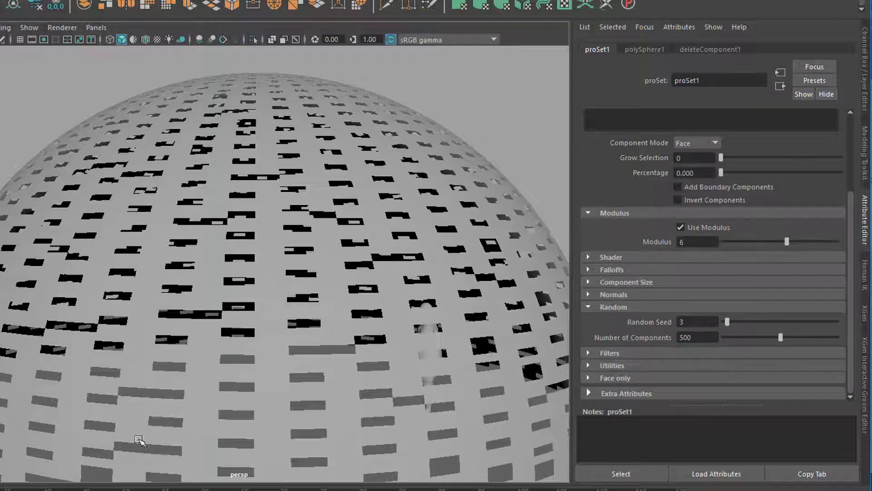
{"action": "left_click_drag", "start_coordinate": [170, 385], "coordinate": [283, 304], "text": "alt"}
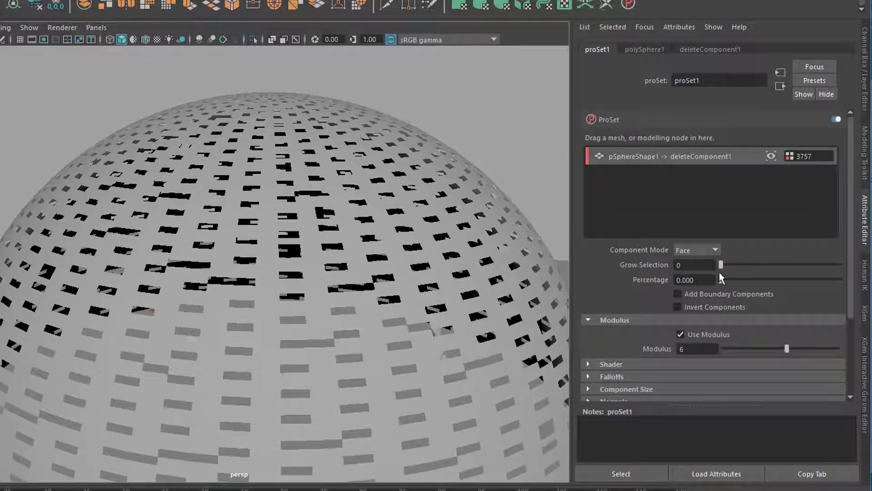
- Drag proSet1's Percentage to about 47.368, selecting 11469 faces for removal
{"action": "left_click_drag", "start_coordinate": [721, 280], "coordinate": [790, 285]}
{"action": "left_click_drag", "start_coordinate": [458, 329], "coordinate": [459, 316], "text": "alt"}
{"action": "left_click_drag", "start_coordinate": [791, 282], "coordinate": [776, 283]}
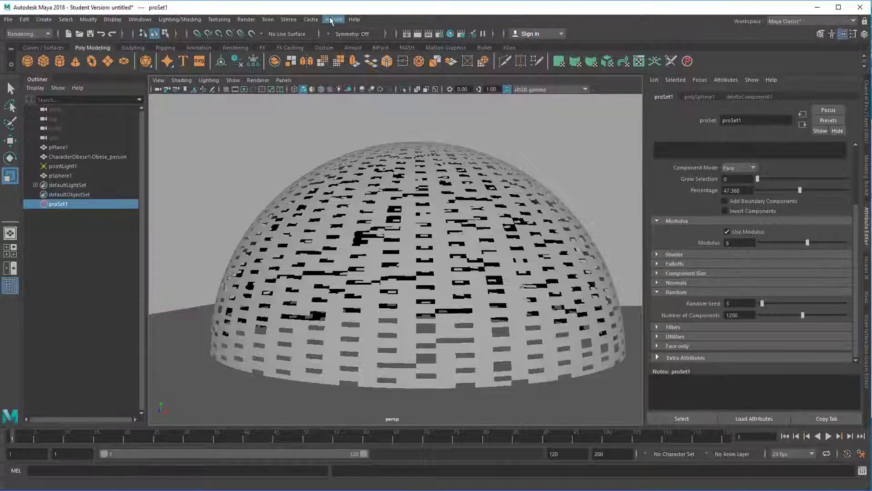
- Render an Arnold preview of the perforated dome, then orbit the view toward the character
{"action": "left_click", "coordinate": [337, 20]}
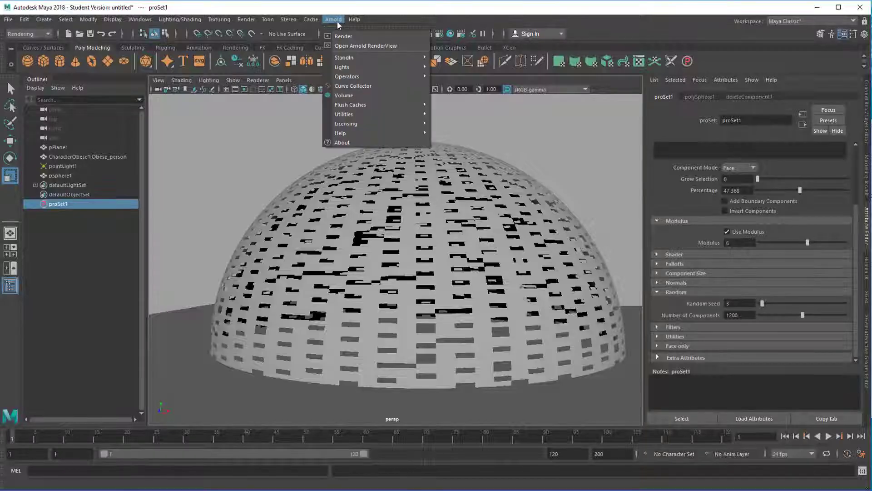
{"action": "left_click", "coordinate": [347, 34]}
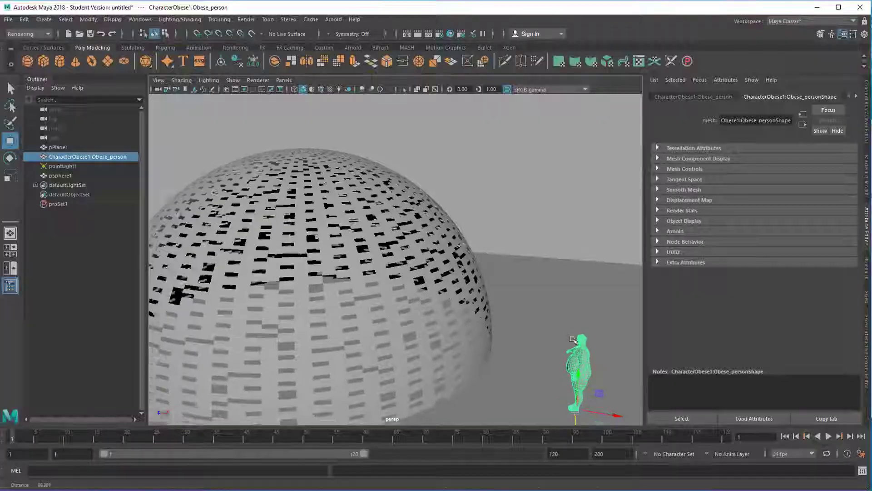
{"action": "left_click_drag", "start_coordinate": [568, 348], "coordinate": [522, 331], "text": "alt"}
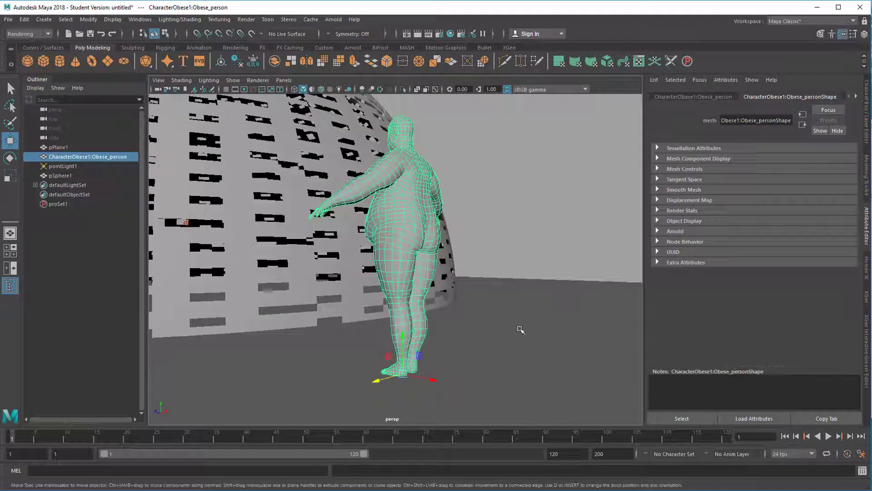
- Move the view closer to the character and render an Arnold test of this angle
{"action": "right_click_drag", "start_coordinate": [522, 331], "coordinate": [490, 211], "text": "alt"}
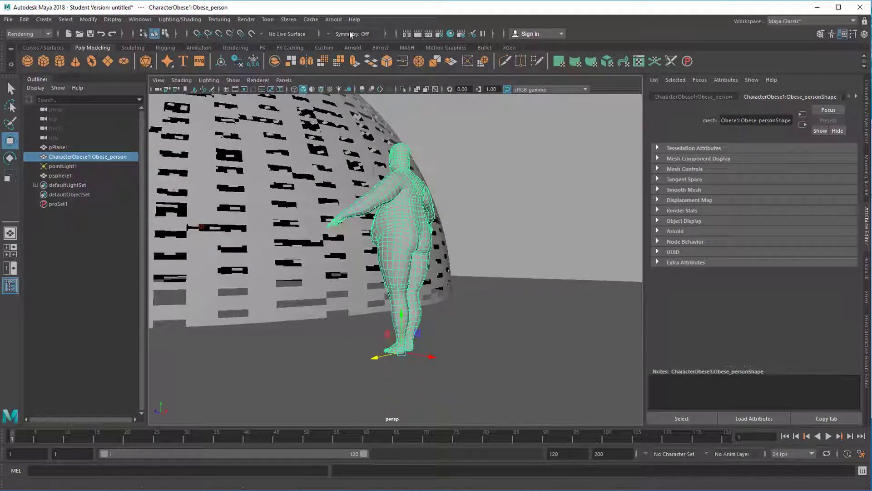
{"action": "left_click", "coordinate": [334, 20]}
{"action": "left_click", "coordinate": [341, 35]}
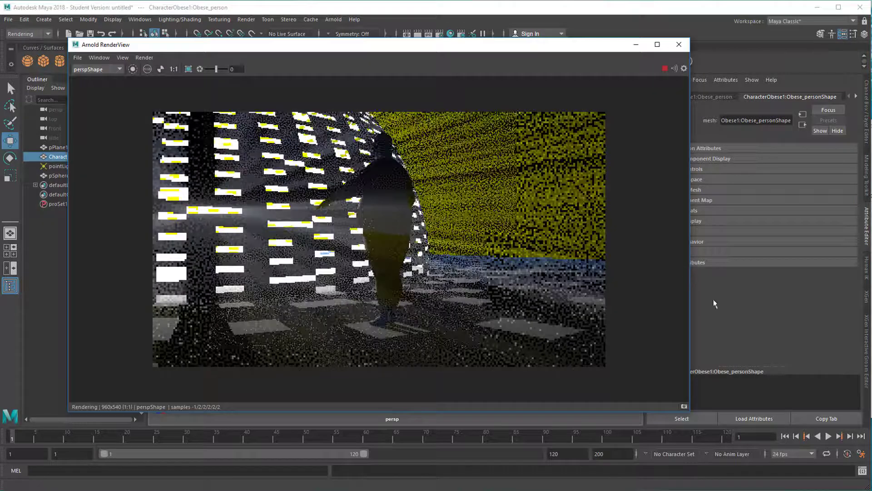
{"action": "left_click", "coordinate": [679, 44]}
- Tilt the dome sphere about 13 degrees on Z and re-render the scene
{"action": "left_click", "coordinate": [279, 206]}
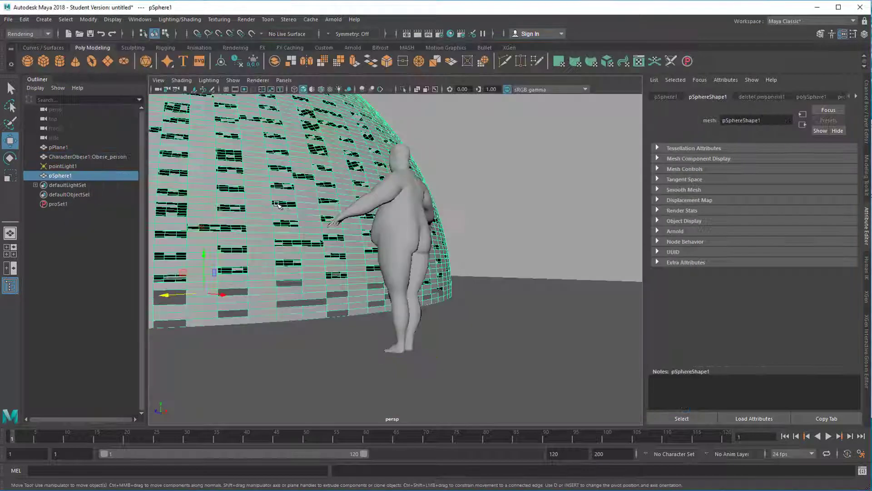
{"action": "key", "text": "e"}
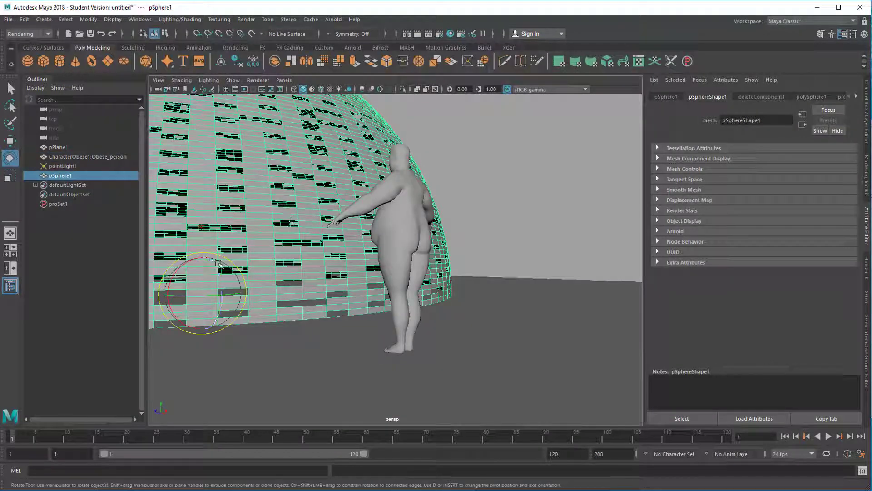
{"action": "left_click_drag", "start_coordinate": [215, 269], "coordinate": [215, 264]}
{"action": "left_click", "coordinate": [333, 19]}
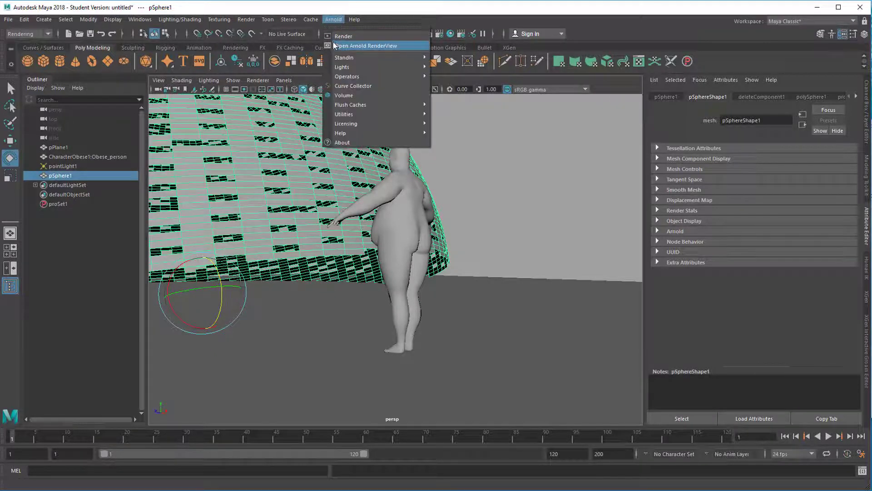
{"action": "left_click", "coordinate": [339, 34]}
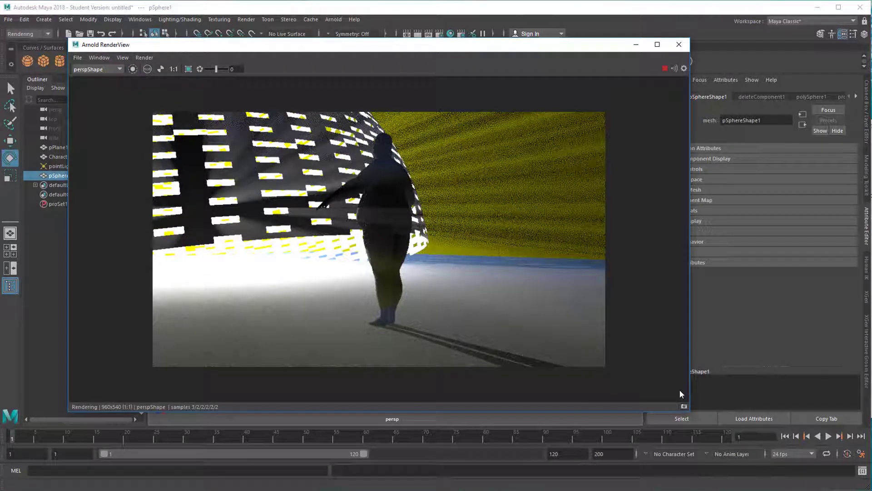
- Orbit around the dome and character and set the atmosphere fog density to 0.1
{"action": "left_click", "coordinate": [678, 48]}
{"action": "left_click_drag", "start_coordinate": [573, 264], "coordinate": [455, 260], "text": "alt"}
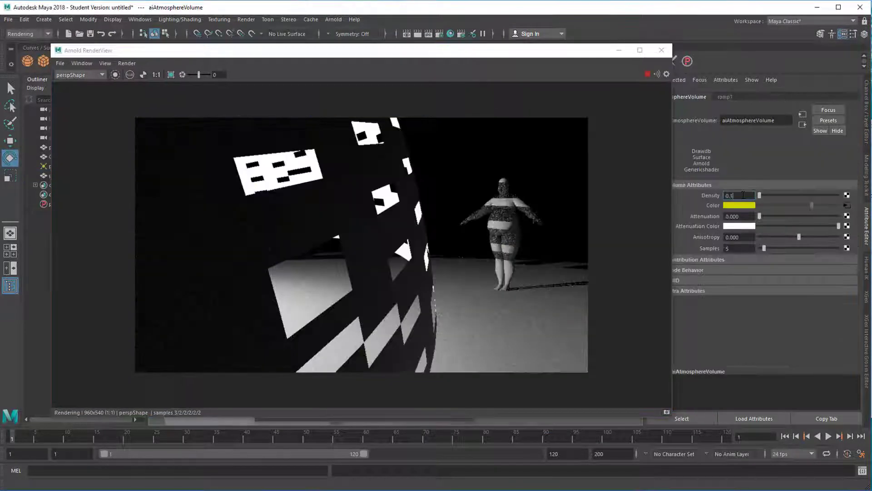
{"action": "key", "text": "Return"}
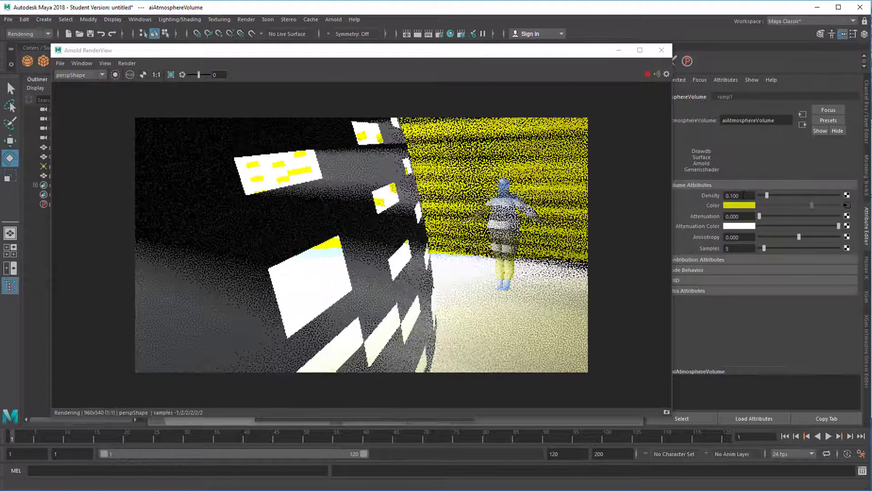
- Break the ramp connection on the fog Color and pick a pale light blue instead
{"action": "right_click", "coordinate": [709, 206]}
{"action": "left_click", "coordinate": [733, 230]}
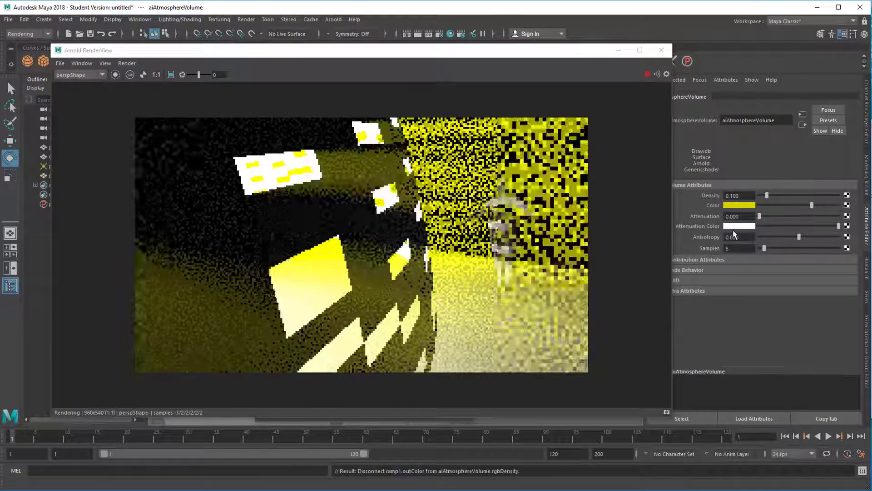
{"action": "left_click", "coordinate": [744, 205]}
{"action": "left_click_drag", "start_coordinate": [816, 217], "coordinate": [813, 231]}
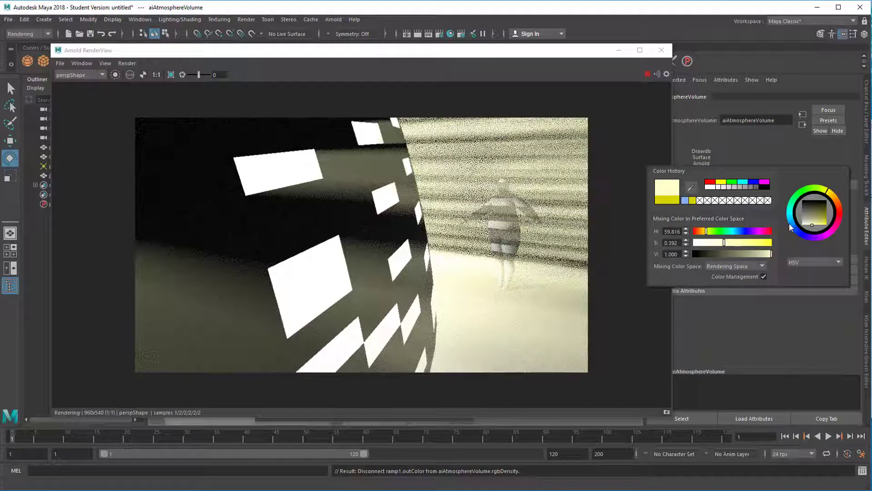
{"action": "left_click", "coordinate": [795, 229]}
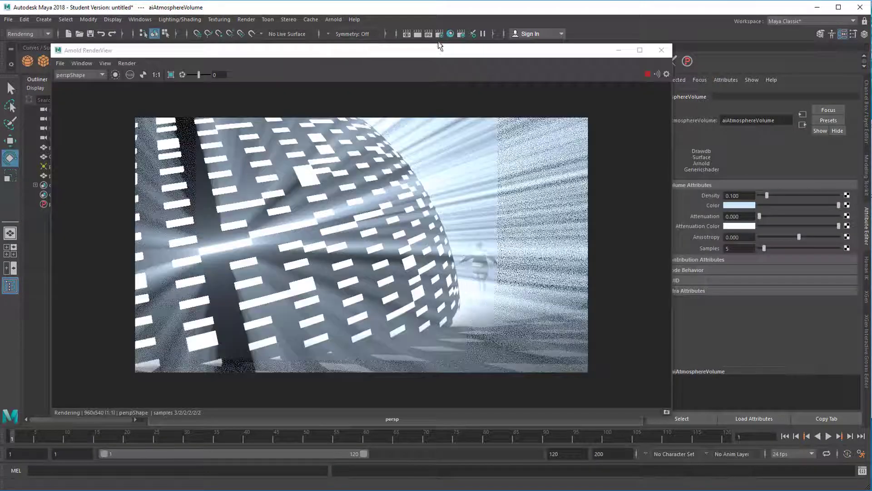
- Raise Arnold Camera (AA) samples from 3 to 4 and Diffuse samples from 2 to 3
{"action": "left_click", "coordinate": [439, 34]}
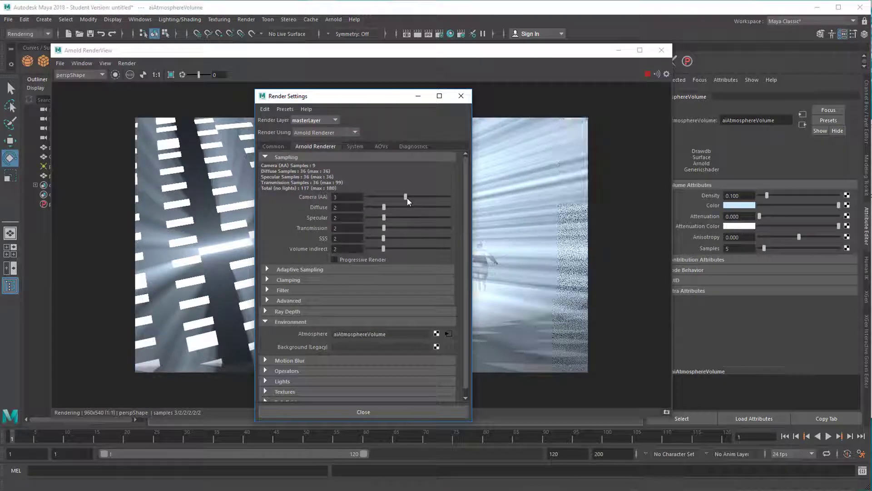
{"action": "left_click_drag", "start_coordinate": [405, 197], "coordinate": [413, 198]}
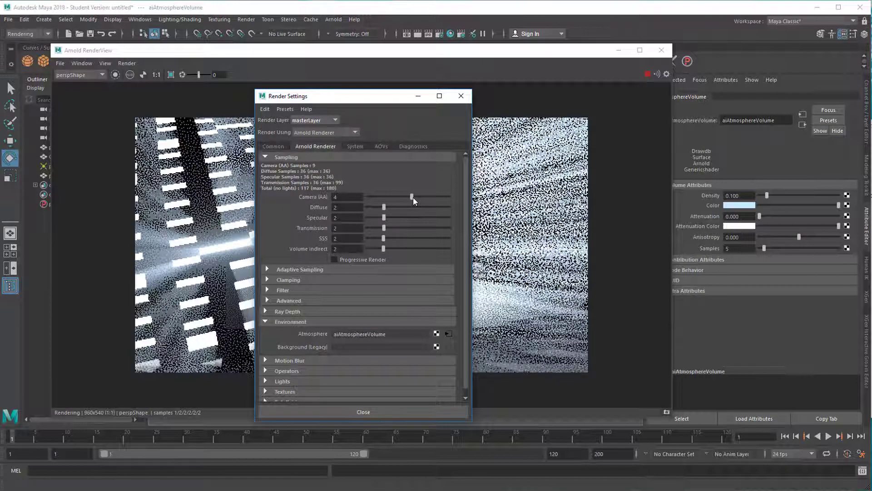
{"action": "left_click_drag", "start_coordinate": [384, 207], "coordinate": [392, 207]}
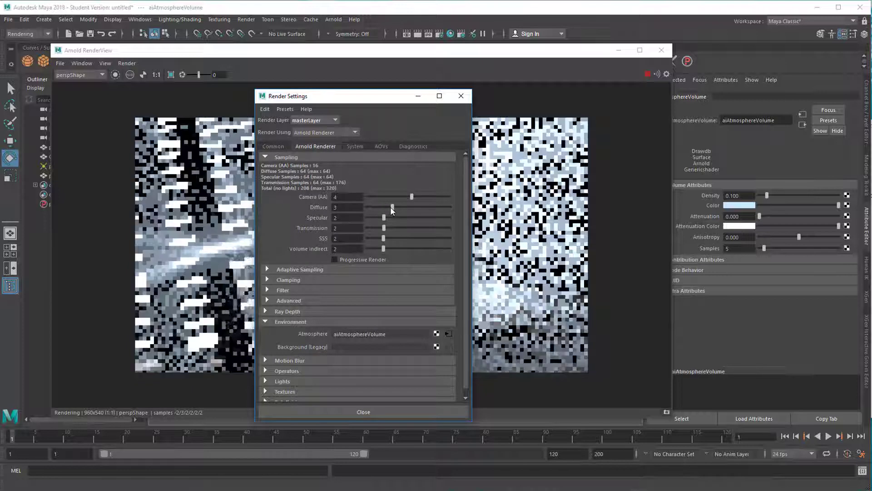
{"action": "left_click", "coordinate": [461, 98]}
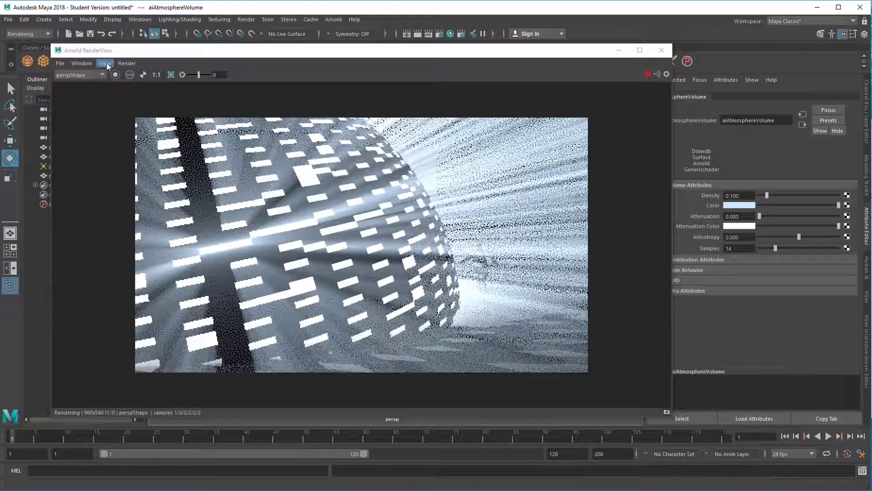
- Set the RenderView test resolution to 200% to render at 1920x1080
{"action": "left_click", "coordinate": [105, 63]}
{"action": "mouse_move", "coordinate": [137, 153]}
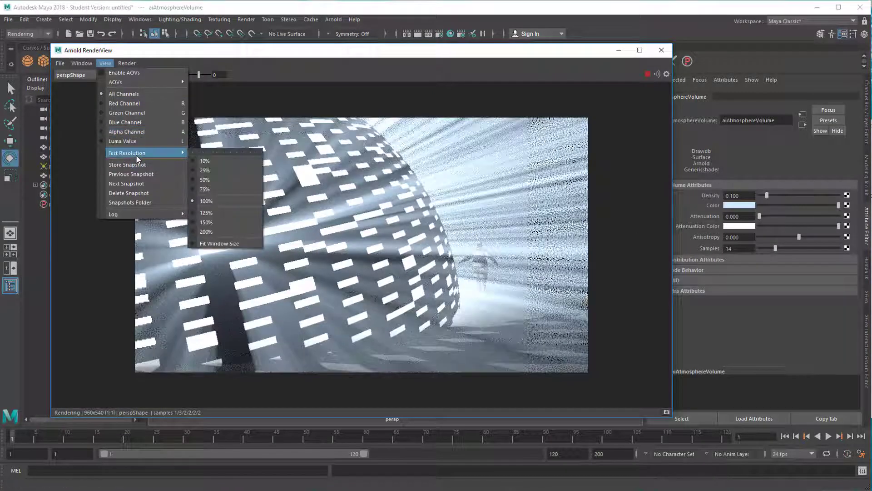
{"action": "left_click", "coordinate": [227, 232]}
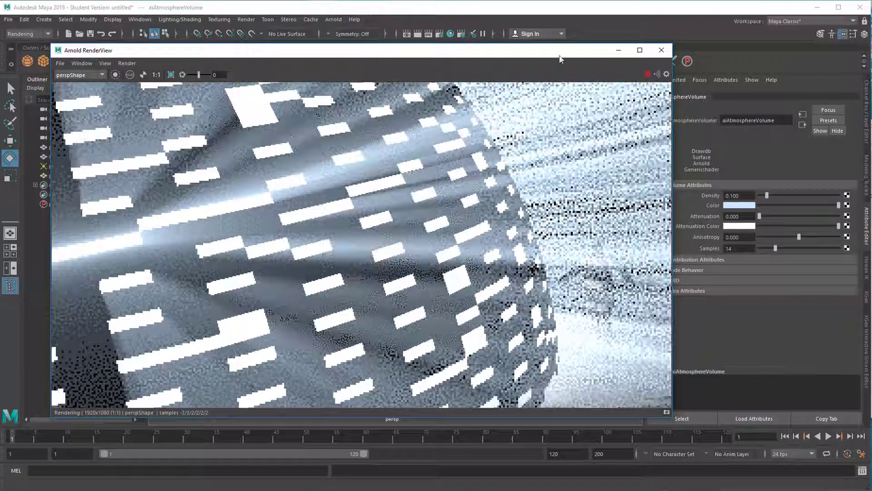
- Enlarge the render window to fill nearly the whole screen
{"action": "left_click_drag", "start_coordinate": [564, 44], "coordinate": [564, 9]}
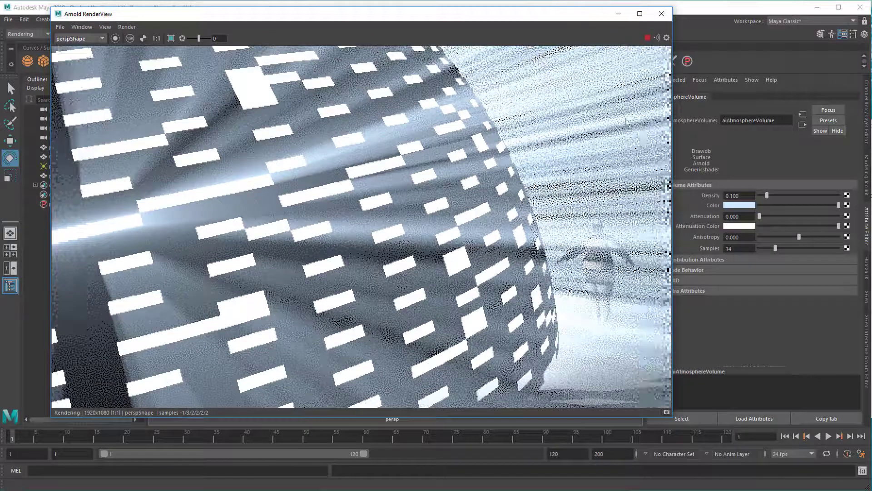
{"action": "left_click_drag", "start_coordinate": [673, 146], "coordinate": [859, 147]}
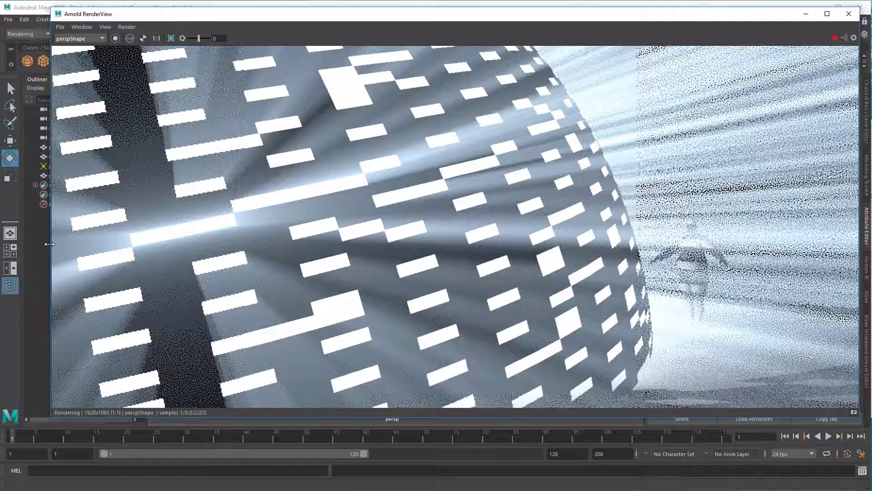
{"action": "left_click_drag", "start_coordinate": [51, 243], "coordinate": [11, 242]}
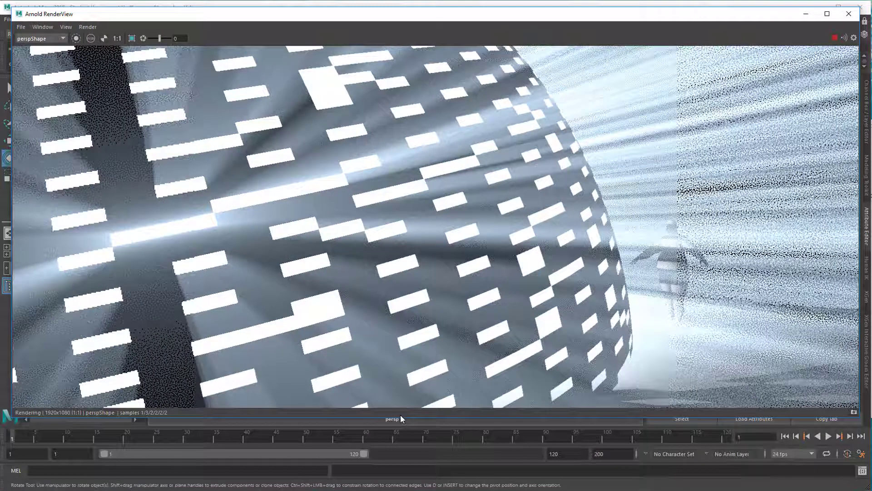
{"action": "left_click_drag", "start_coordinate": [402, 418], "coordinate": [403, 475]}
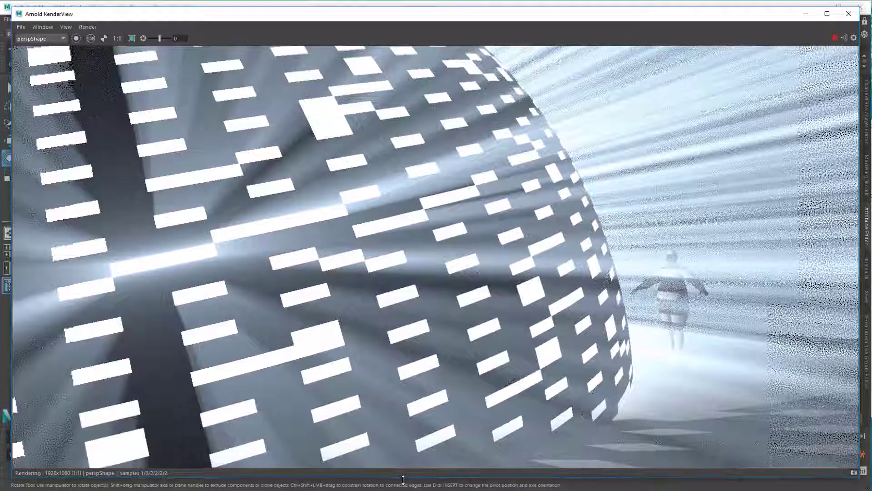